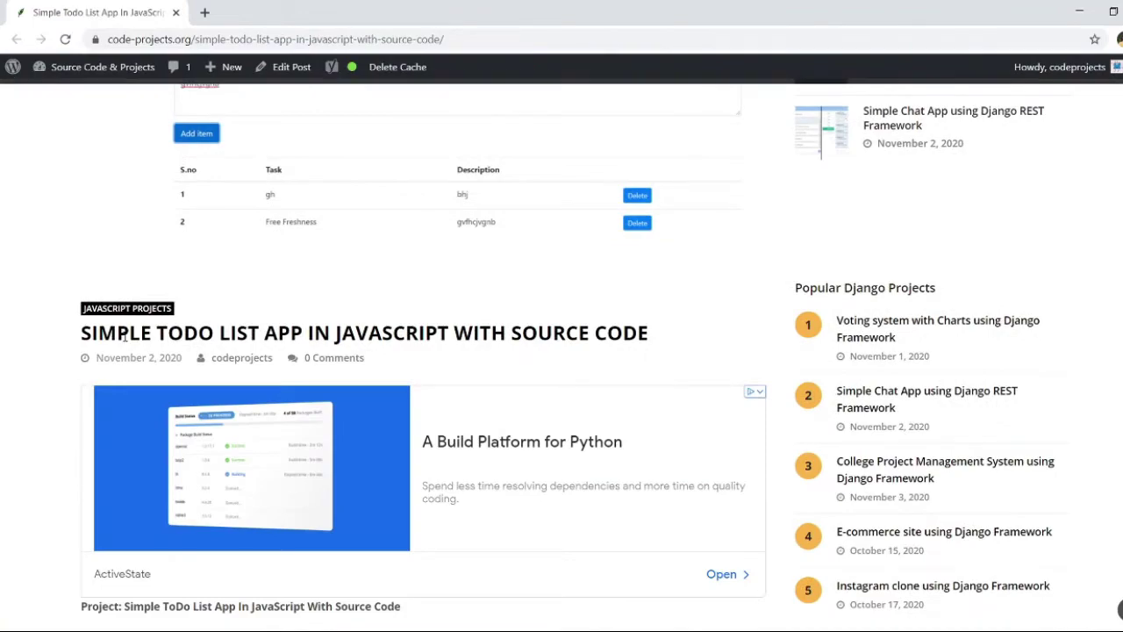
Open the project's download page from the Simple Todo List App article and download the ZIP file.
scroll(125, 337, down, 4)
scroll(125, 337, down, 5)
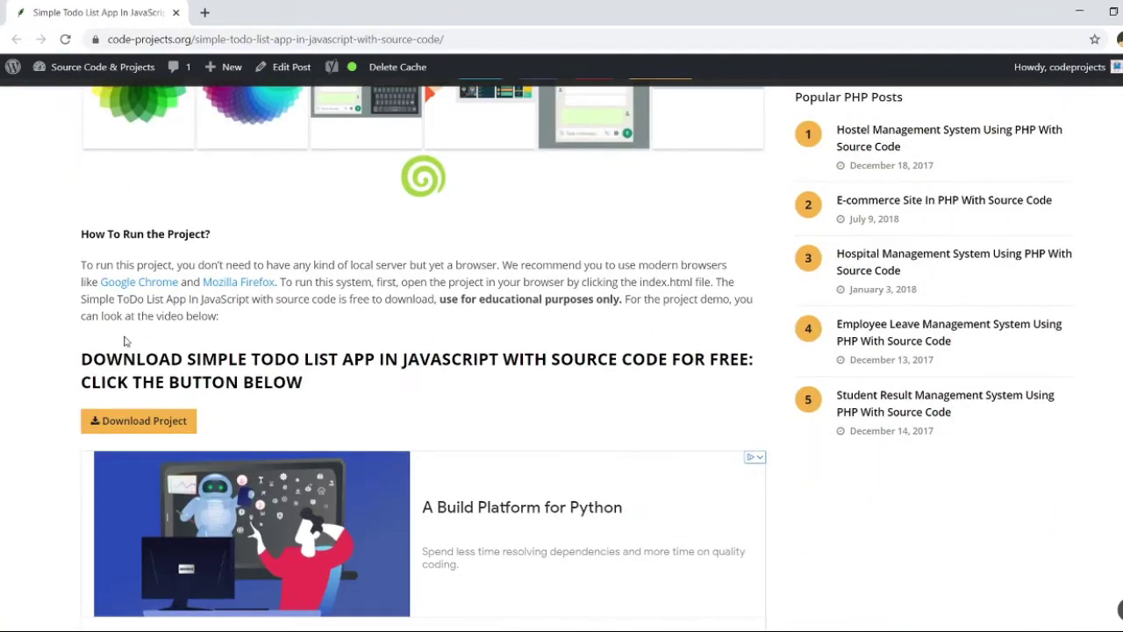
scroll(125, 341, down, 1)
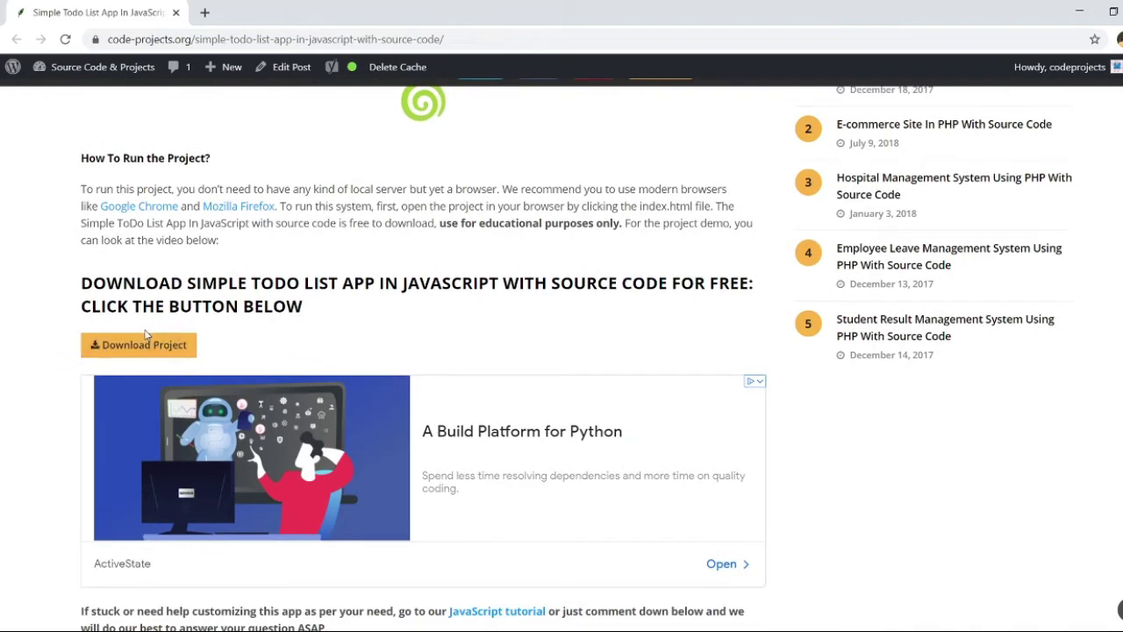
click(147, 344)
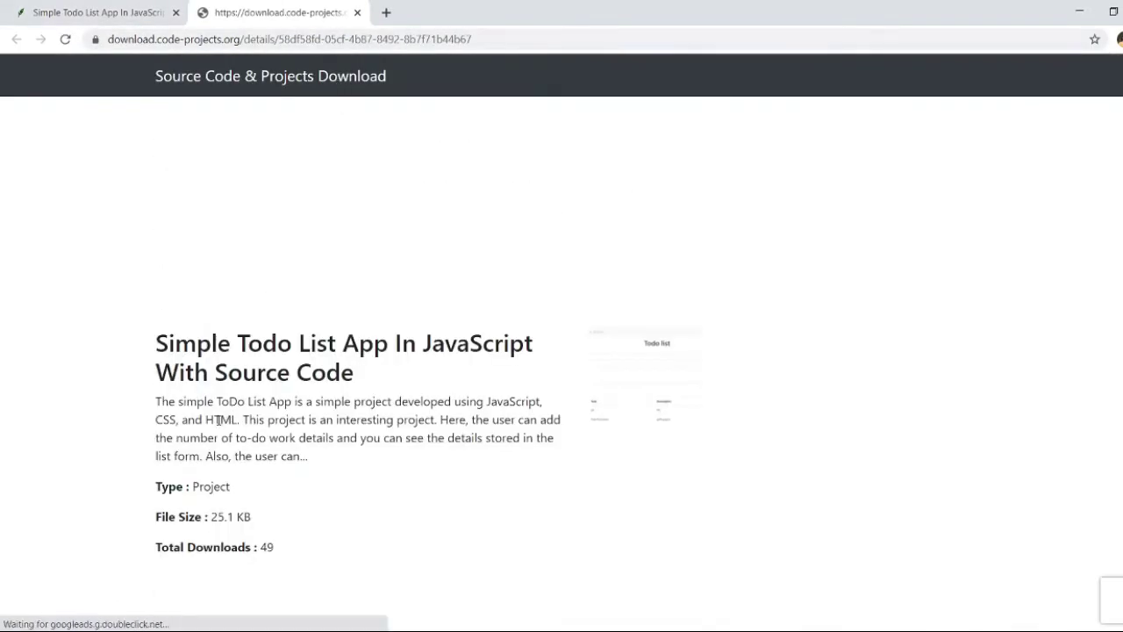
scroll(218, 420, down, 3)
scroll(216, 422, down, 2)
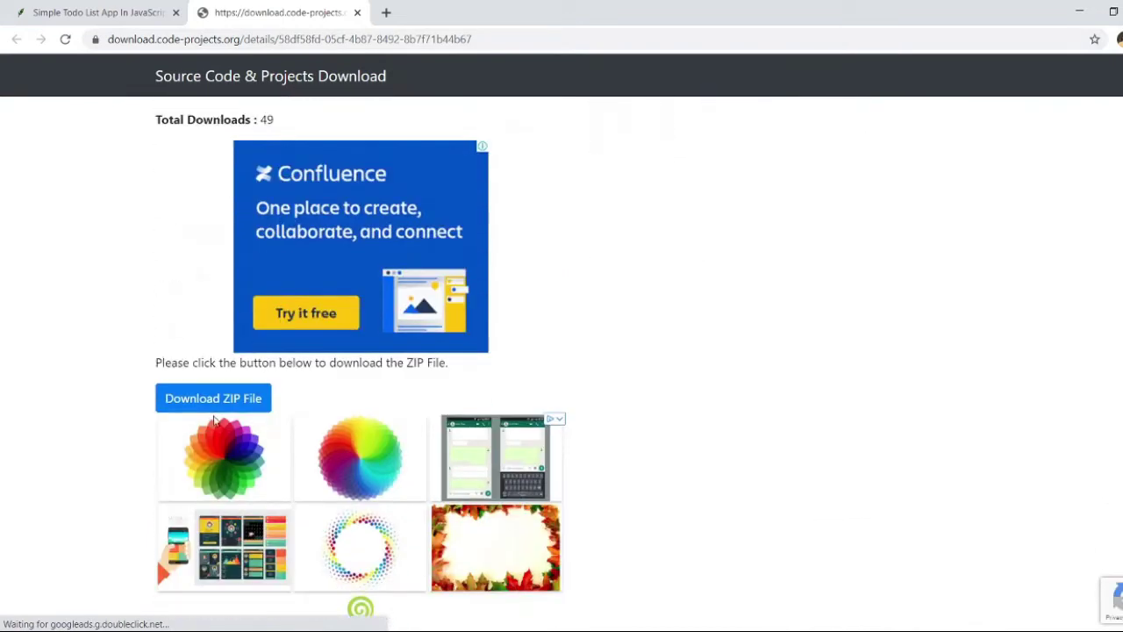
click(216, 374)
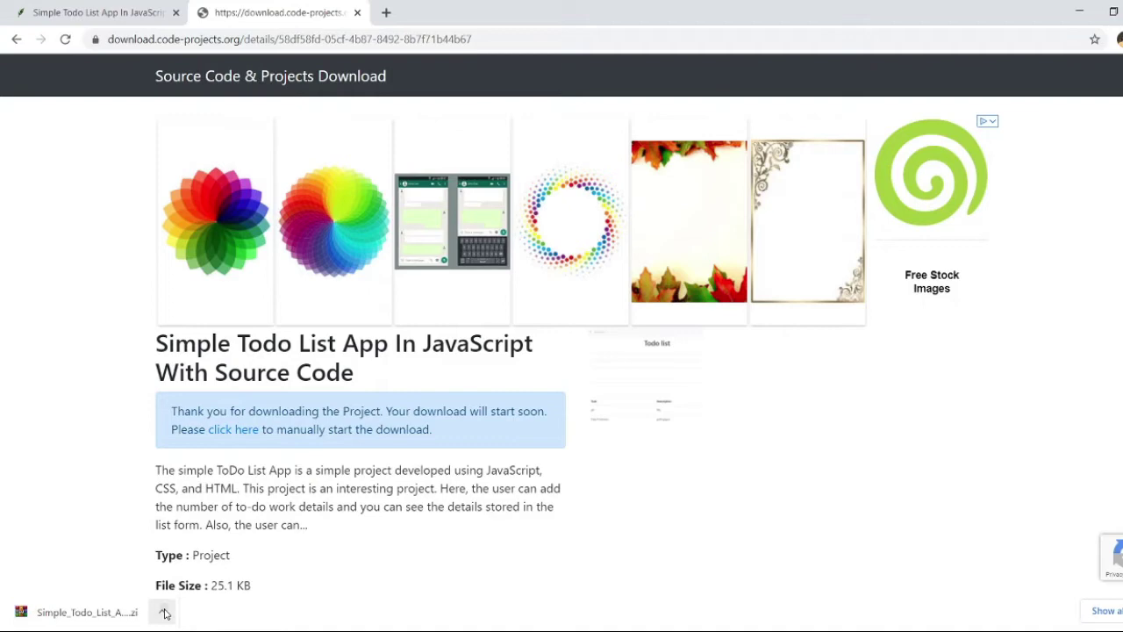
Extract the downloaded Todo List ZIP archive in the Downloads folder and open the index file from todolist-main.
click(163, 611)
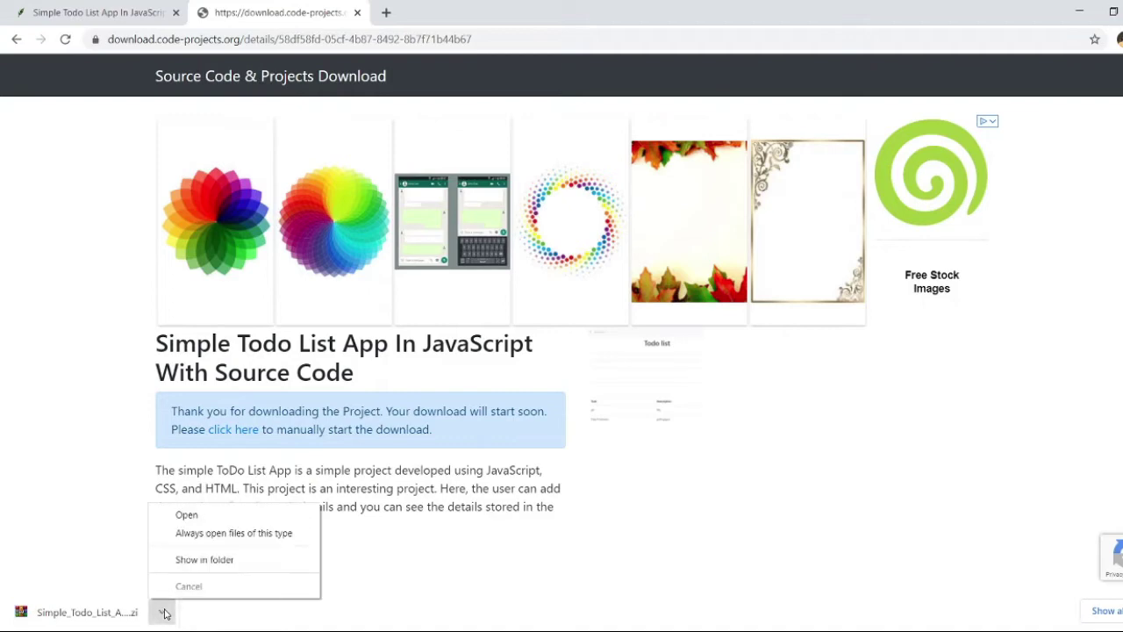
click(178, 559)
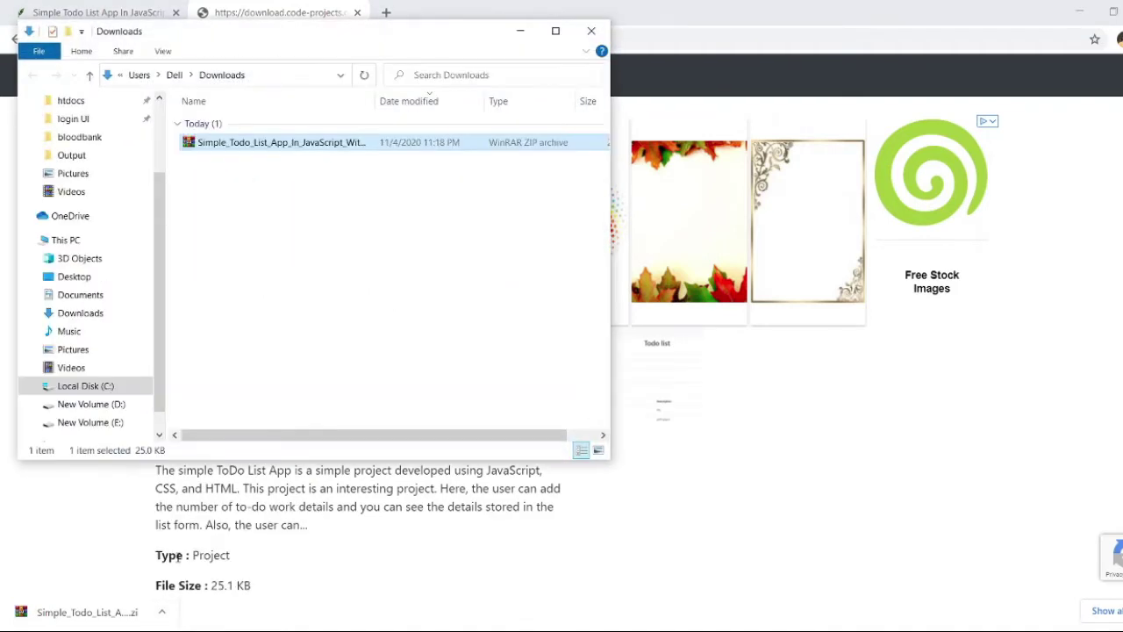
right_click(330, 151)
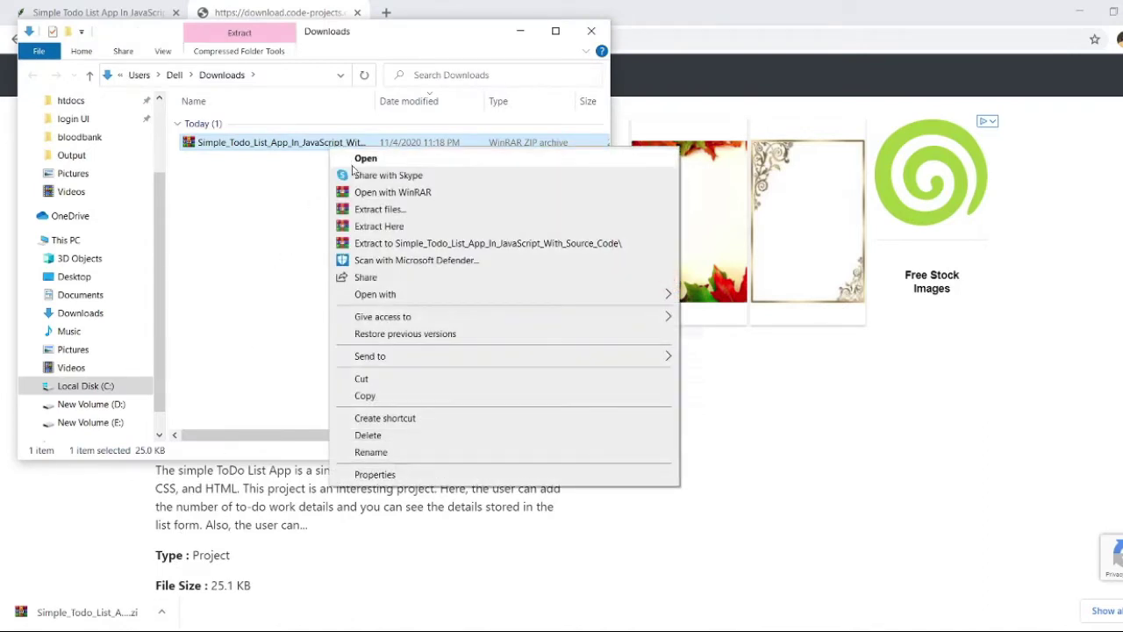
click(368, 225)
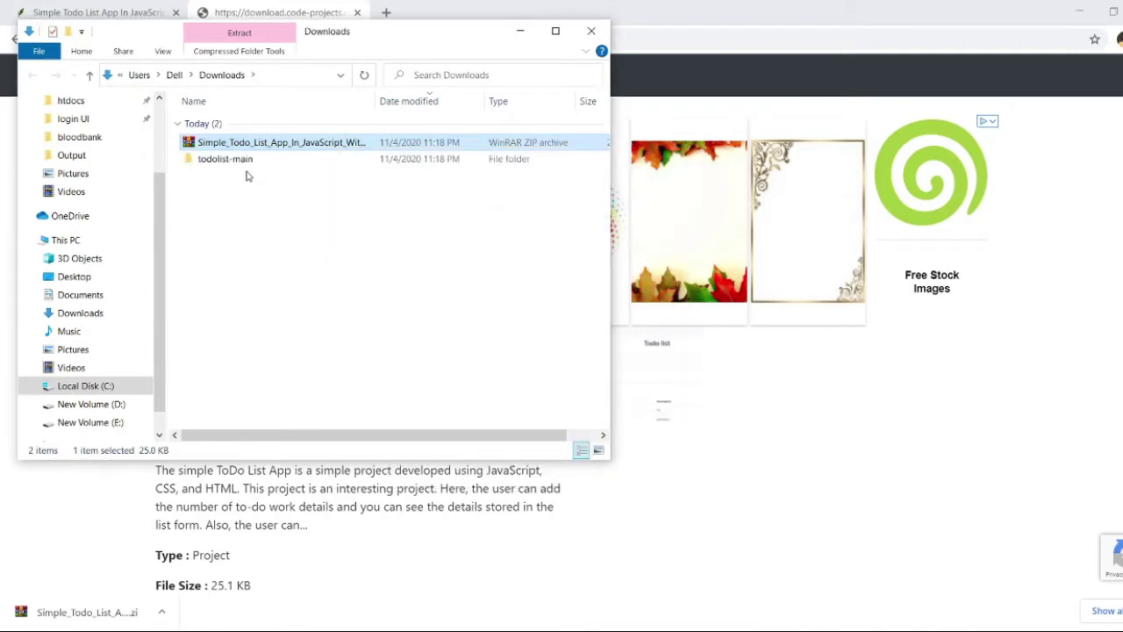
double_click(249, 166)
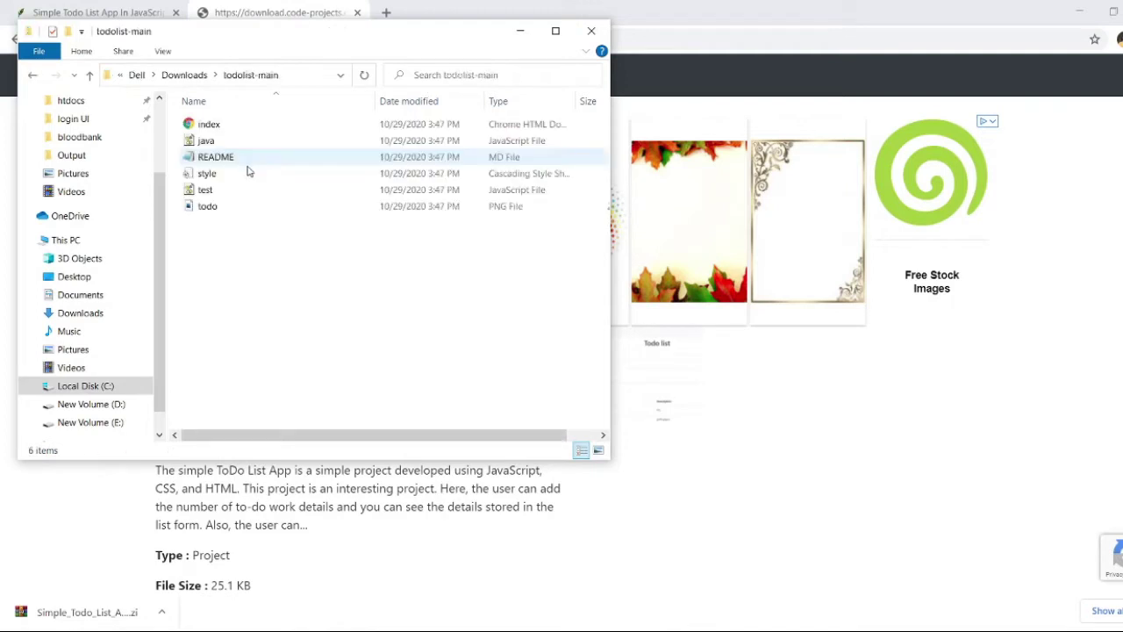
double_click(222, 125)
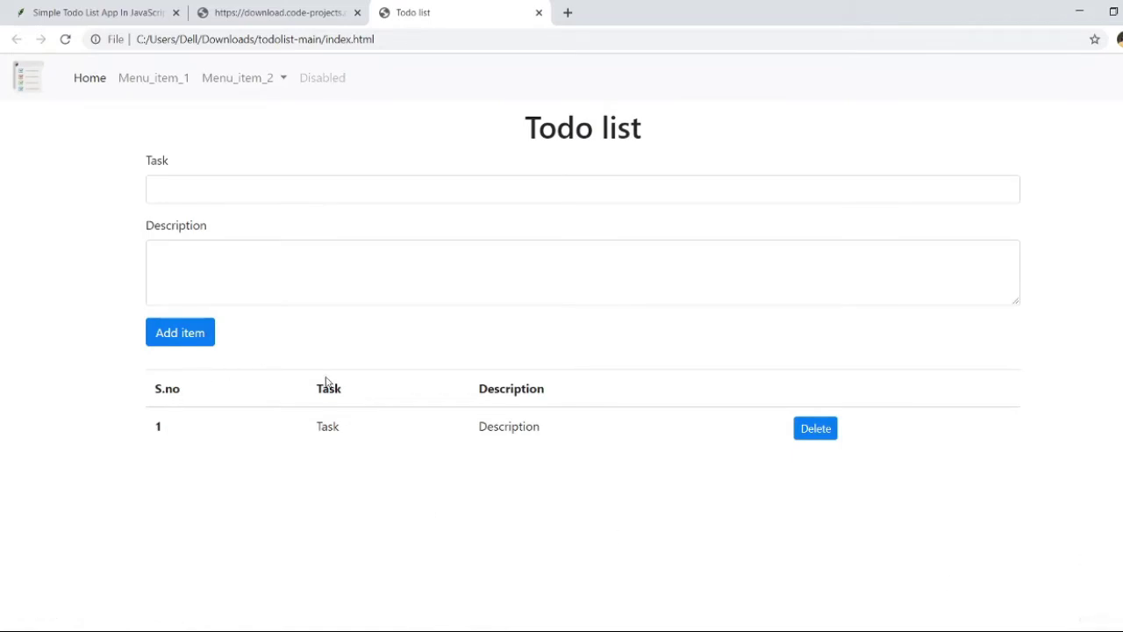
Add an item with an empty task and description, and delete it from the list.
click(184, 336)
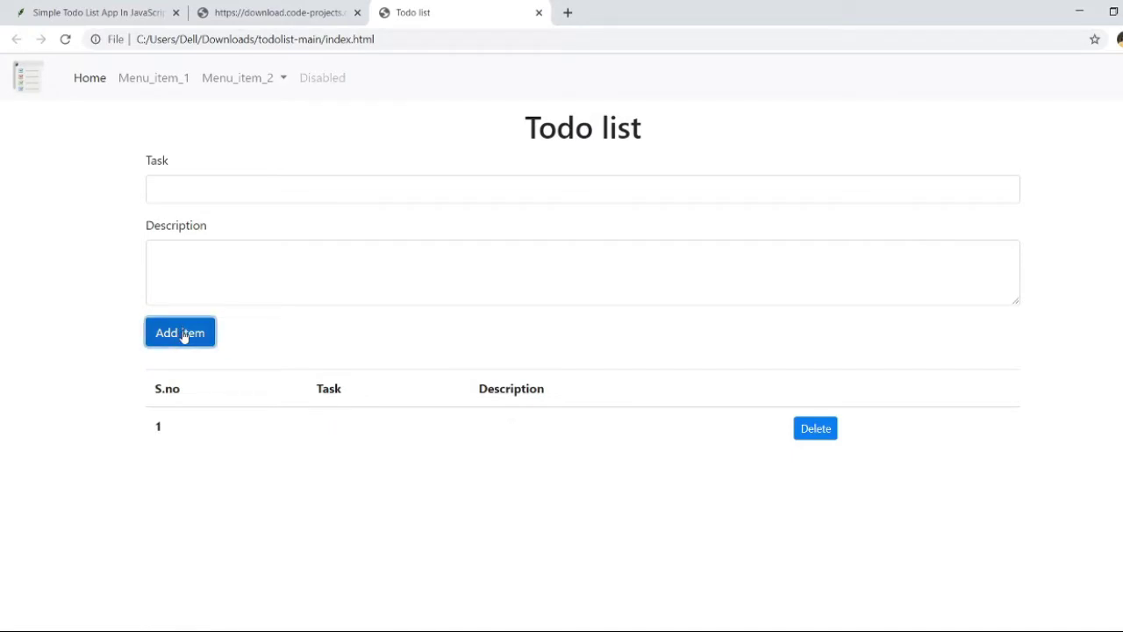
click(833, 434)
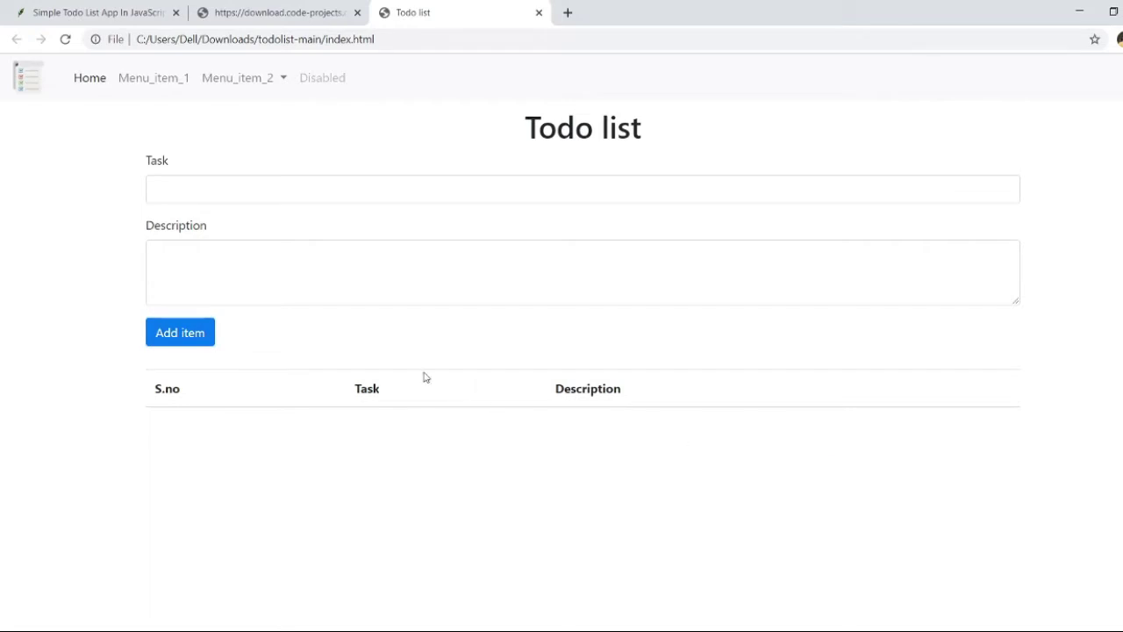
Add a todo item with the task "task1" and the description "first task".
click(306, 189)
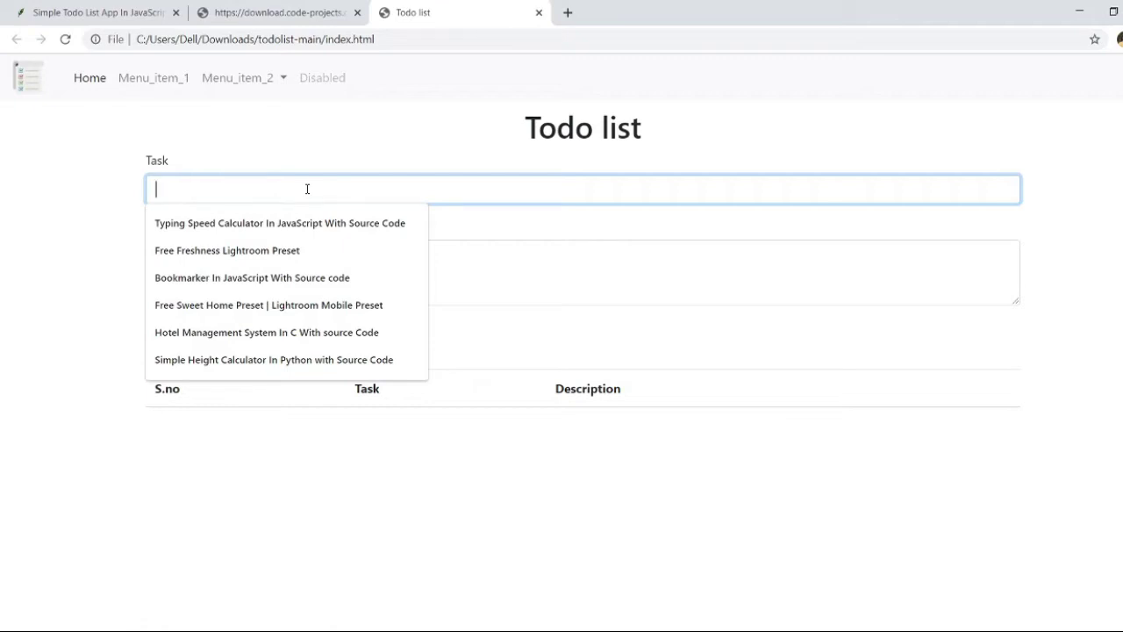
text(tas)
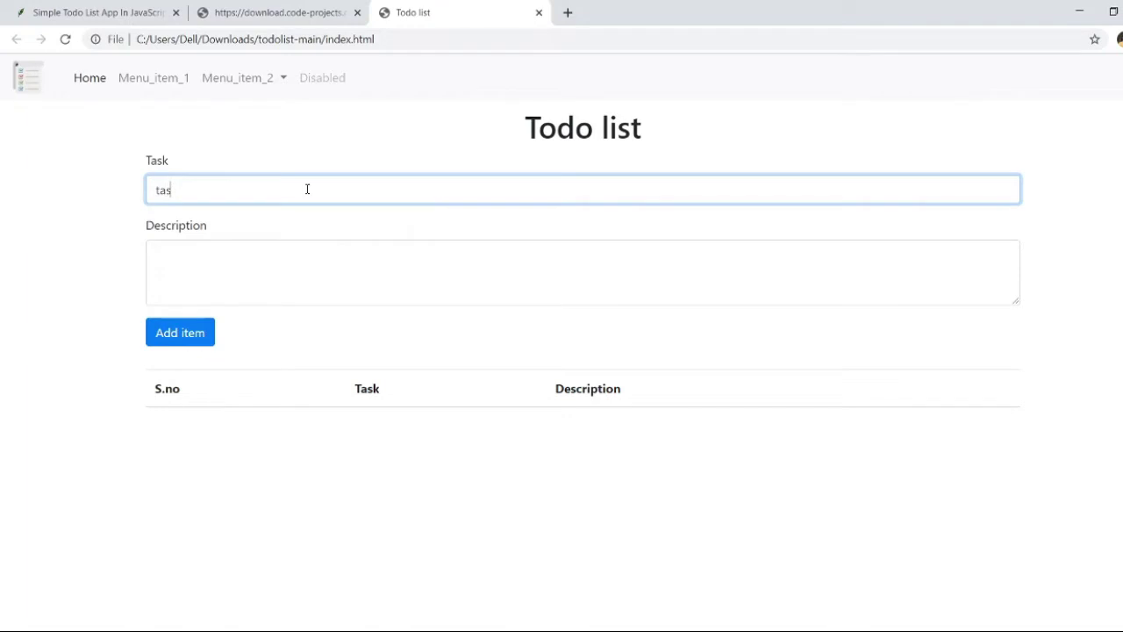
text(k1)
click(261, 276)
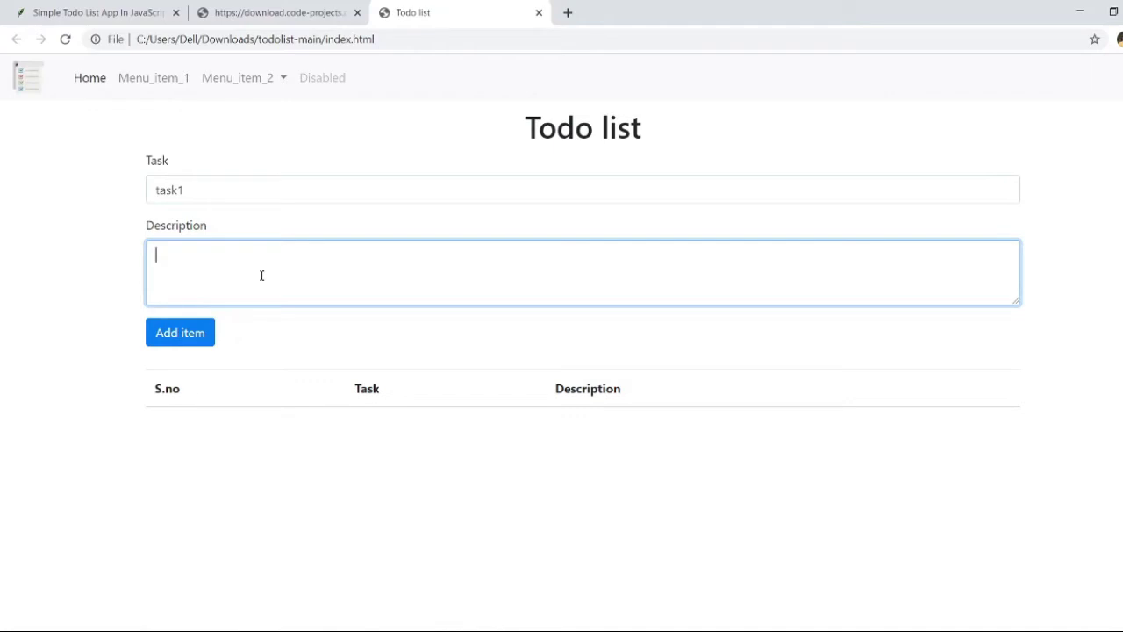
text(first task)
click(204, 339)
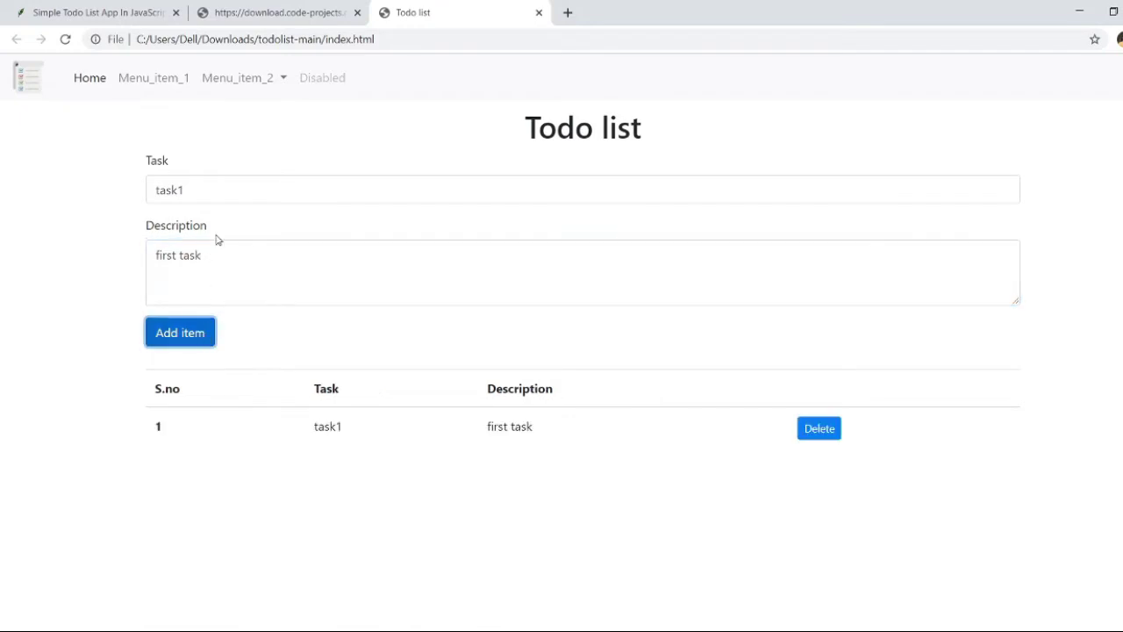
Add a second todo item with the task "task2" and the description "second task important".
click(224, 194)
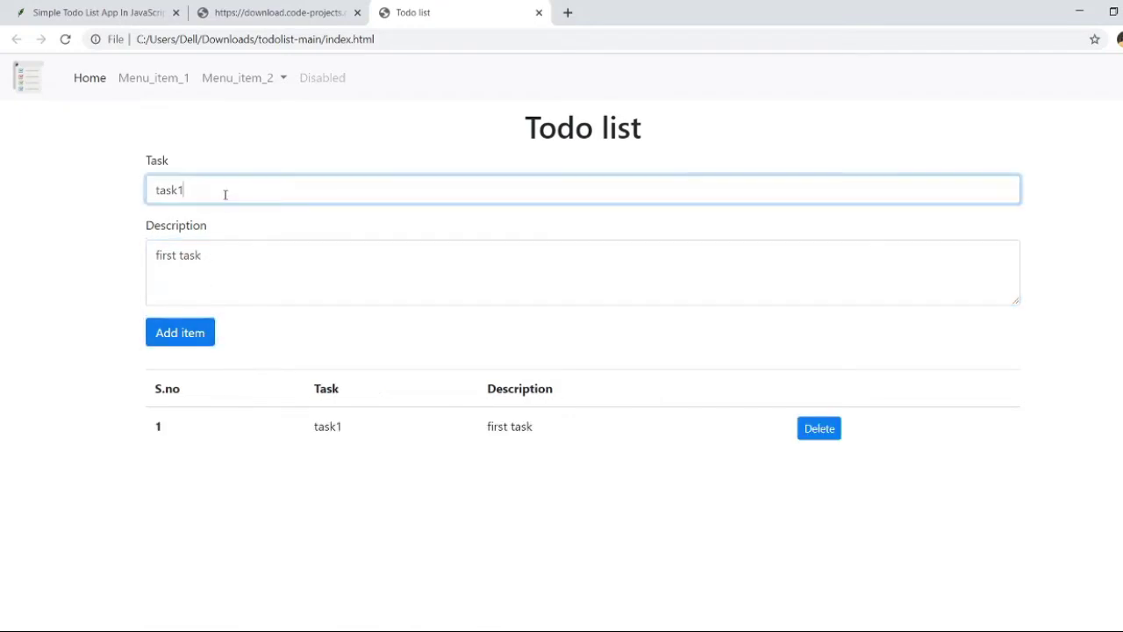
text(2)
click(177, 255)
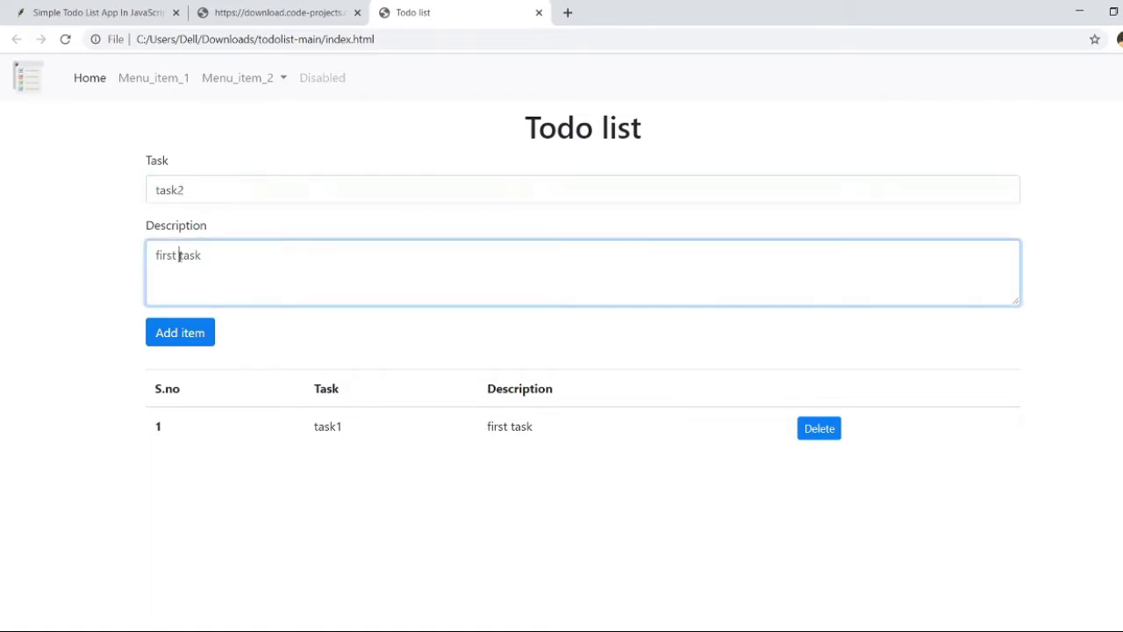
key(BackSpace)
key(BackSpace)
key(BackSpace)
key(BackSpace)
key(BackSpace)
key(BackSpace)
text(second)
text(impo)
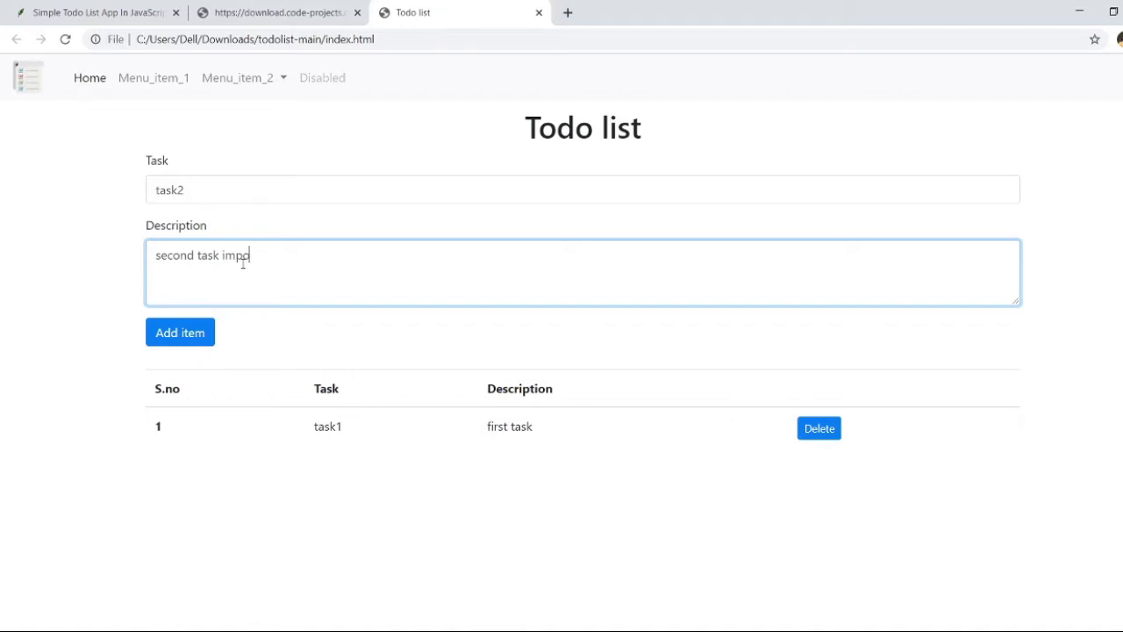
text(rtant)
click(187, 340)
click(188, 341)
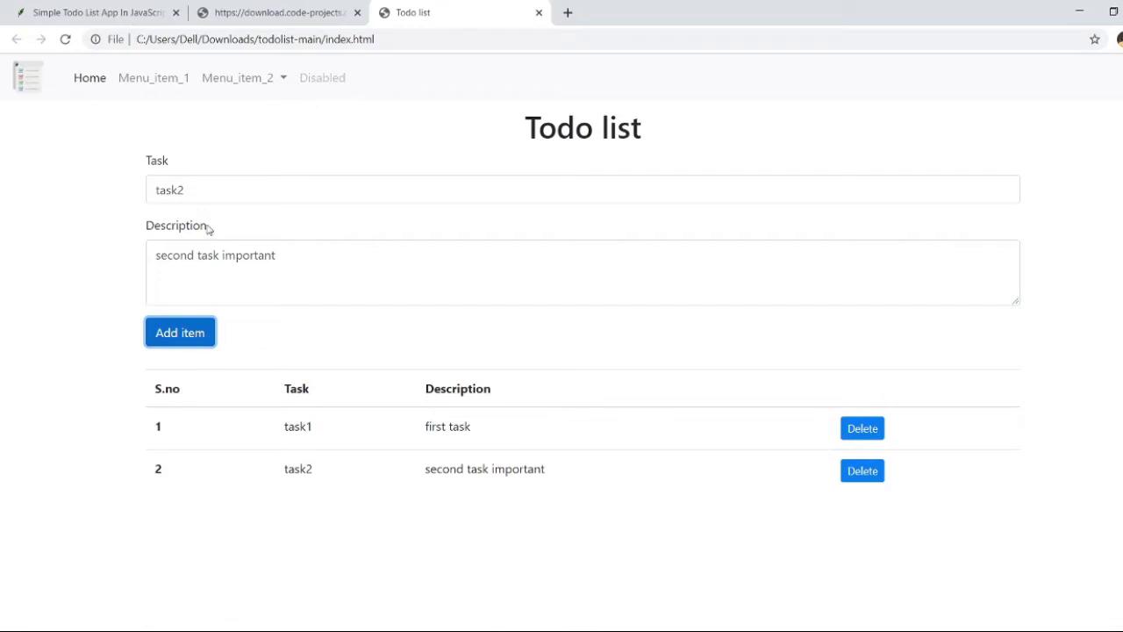
Add a third todo item with the task "task3" and the description "third task very important".
click(212, 181)
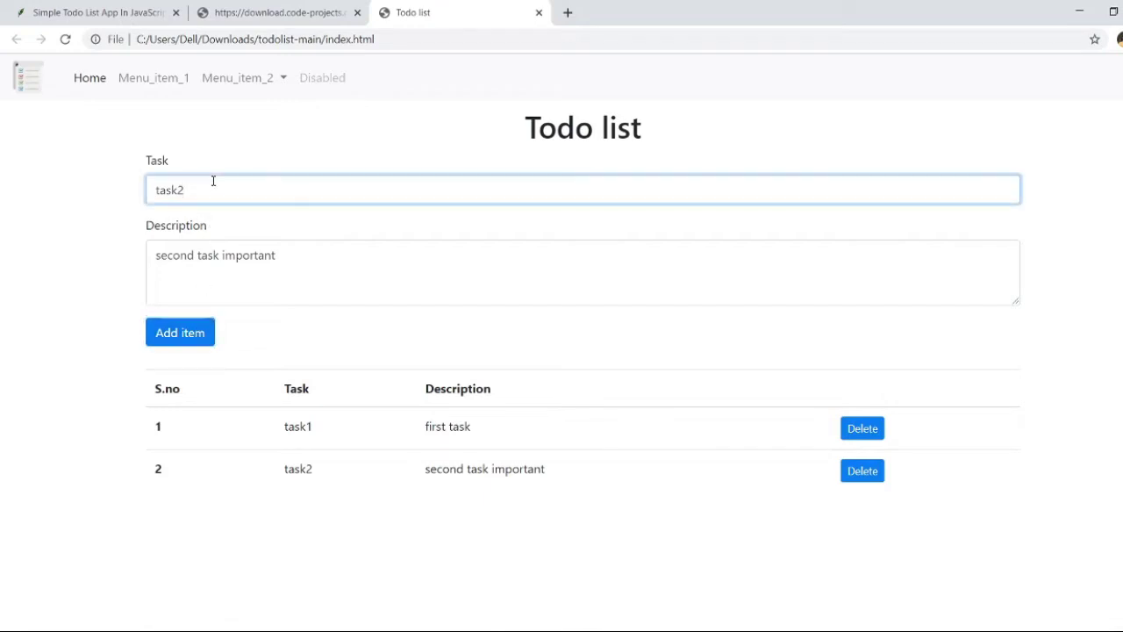
text(3)
click(228, 256)
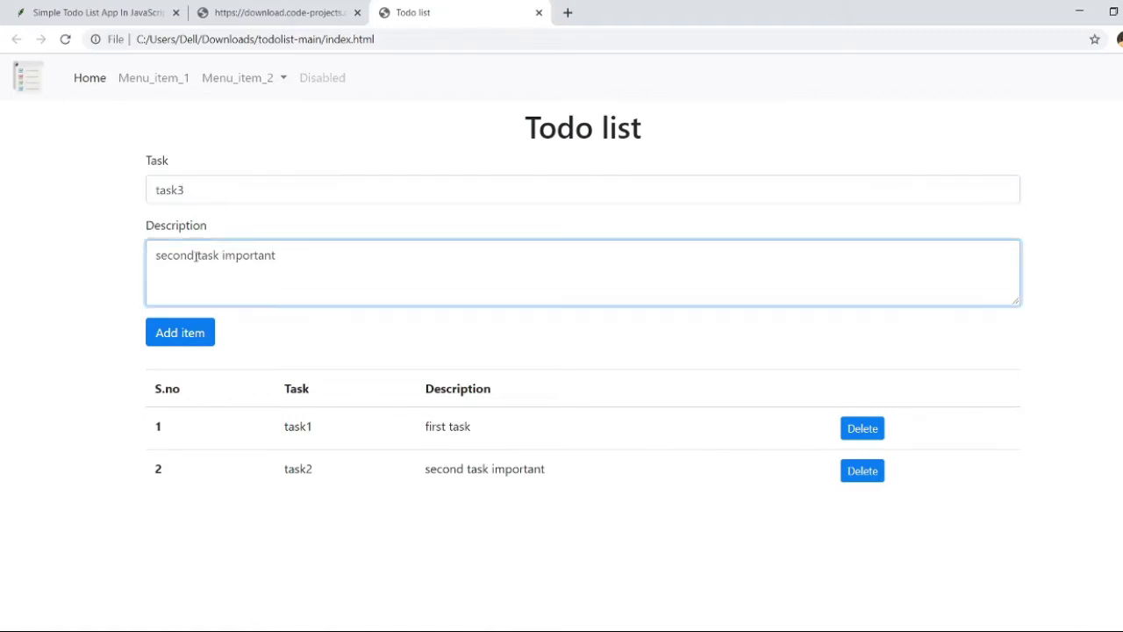
drag(198, 256, 156, 260)
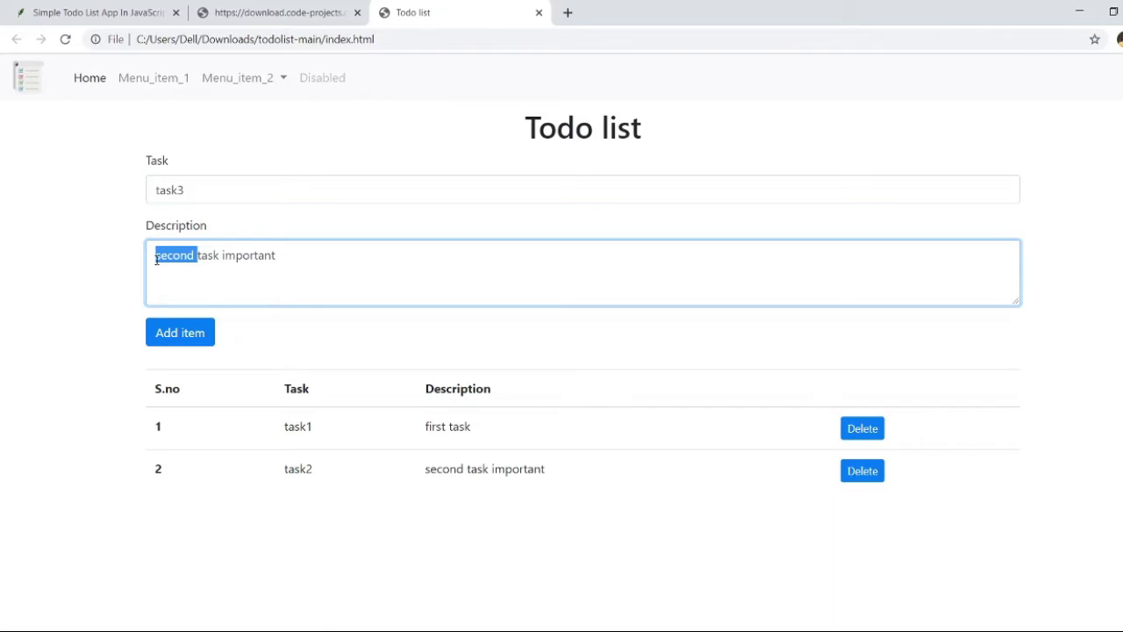
key(BackSpace)
text(thir)
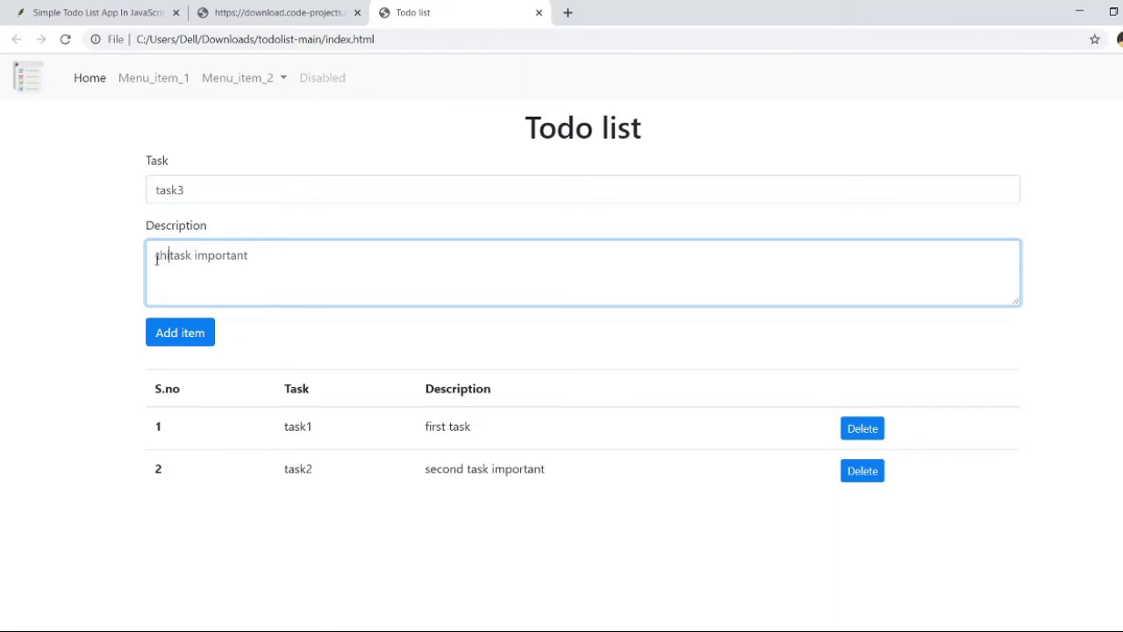
text(d task)
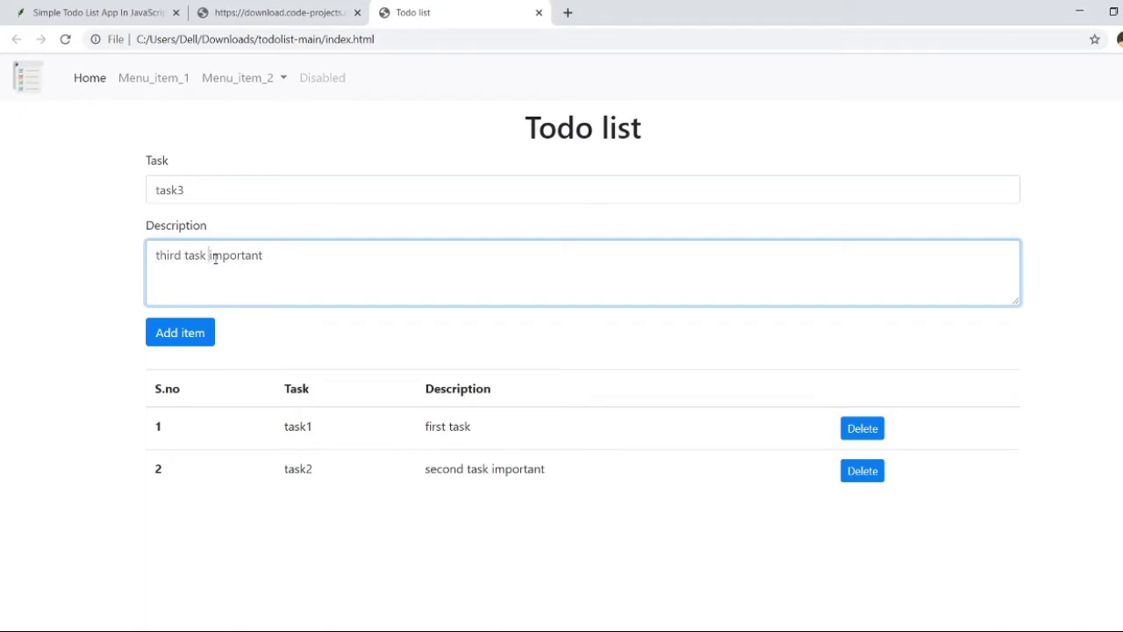
text(  very)
click(186, 326)
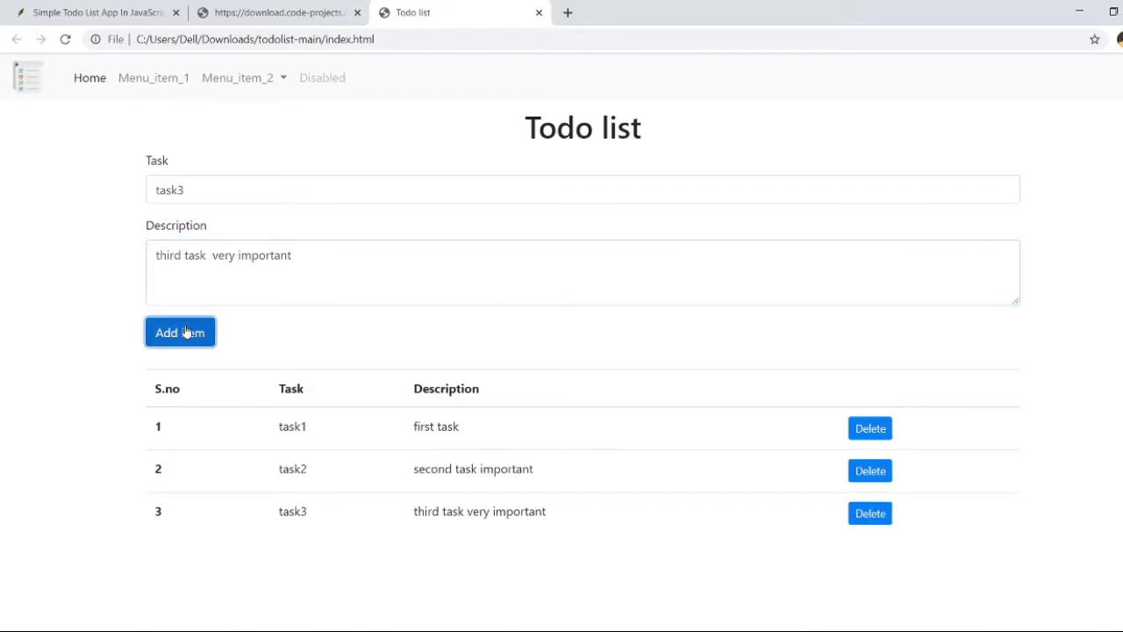
Add a fourth todo item with the task "task4" and the description "third task very very very very important".
click(199, 189)
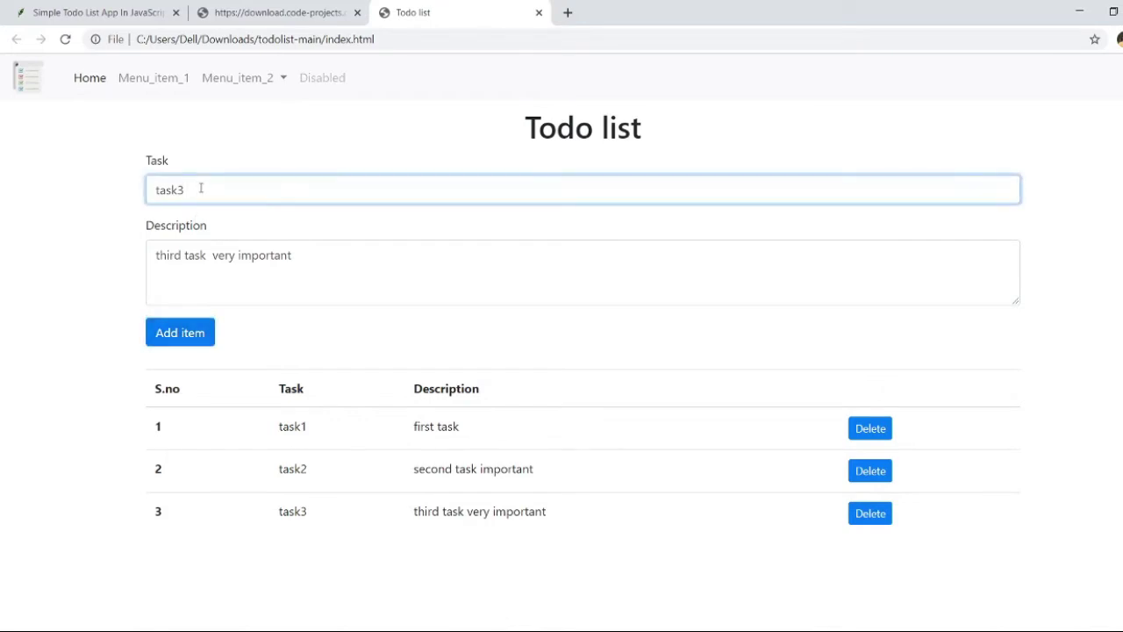
text(4)
click(251, 257)
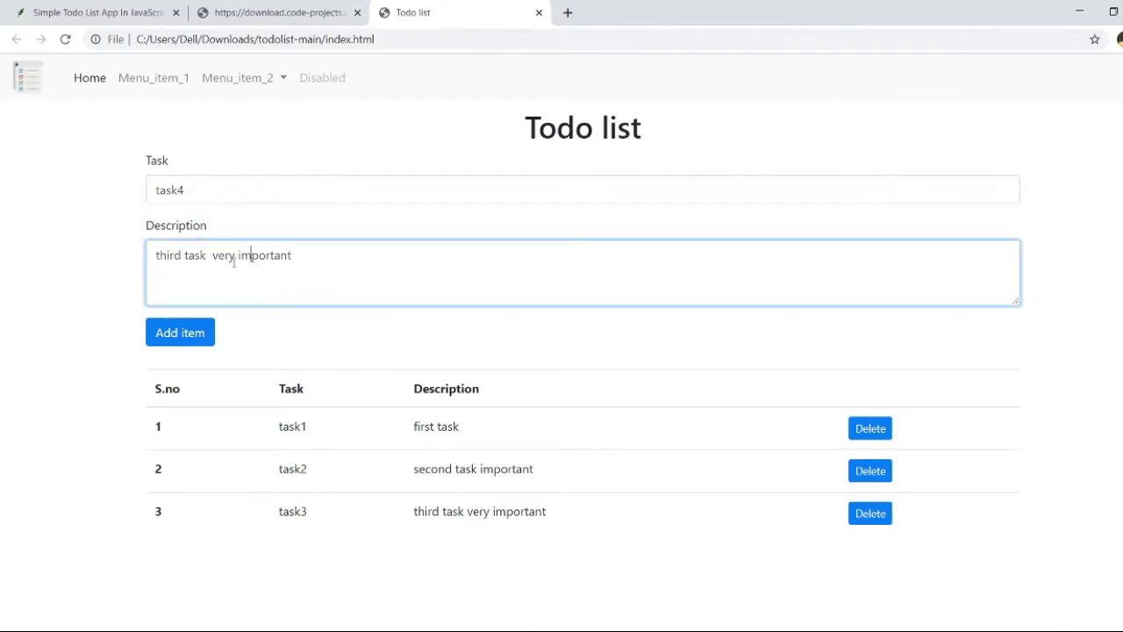
click(211, 256)
key(BackSpace)
text(ver)
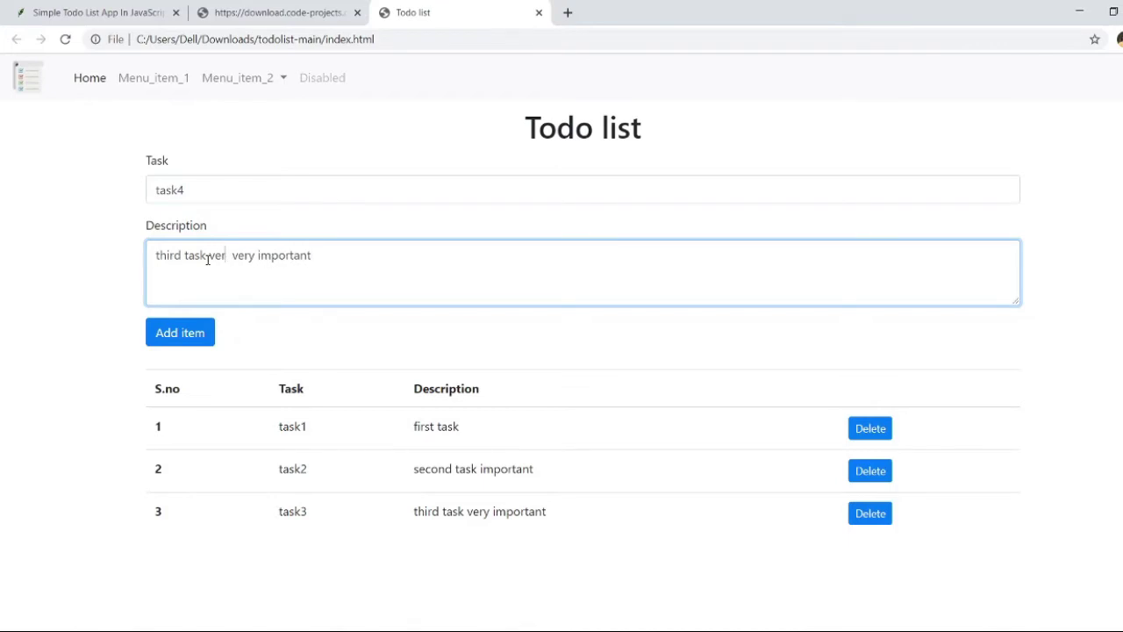
text(y very)
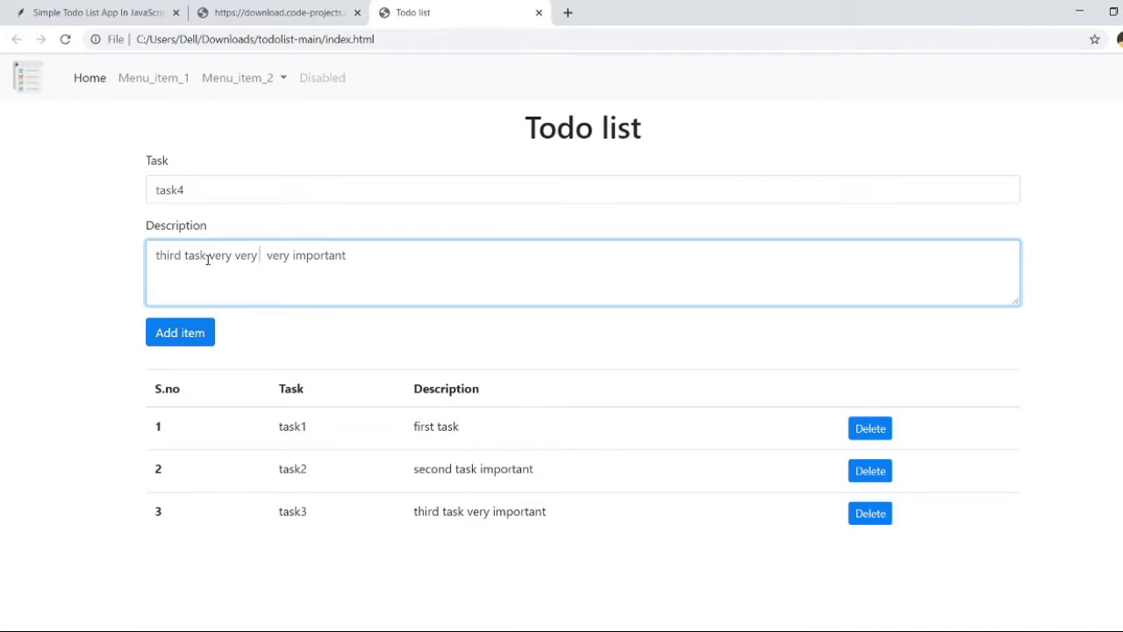
text( very)
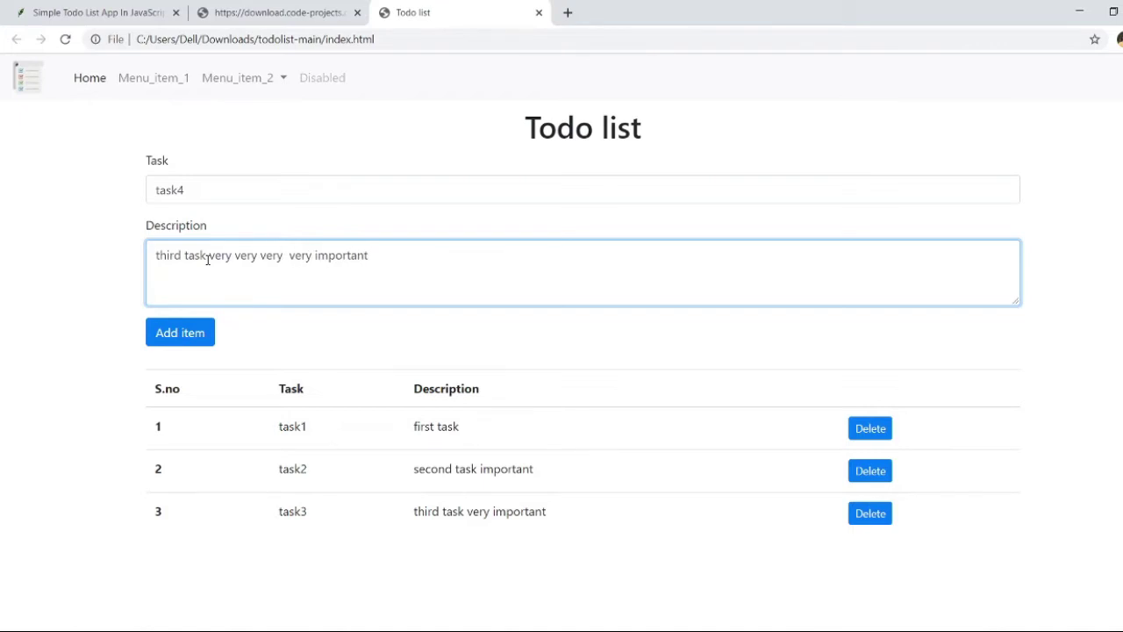
key(Delete)
click(200, 343)
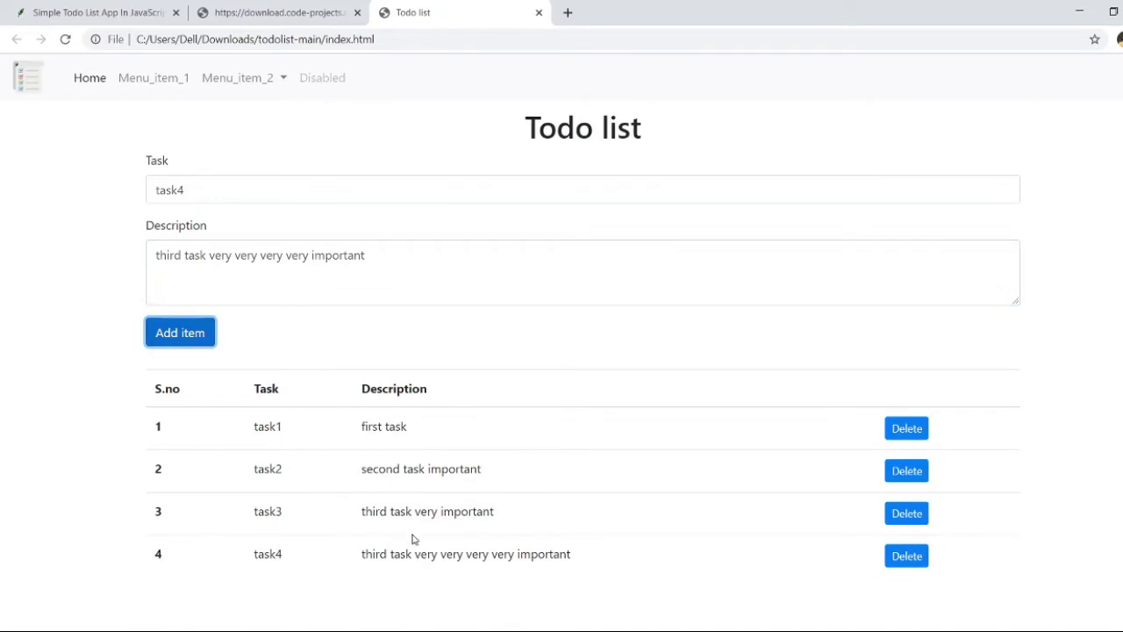
Add a fifth todo item with the task "task5" and "third task very very very very important" repeated four times as the description.
click(222, 194)
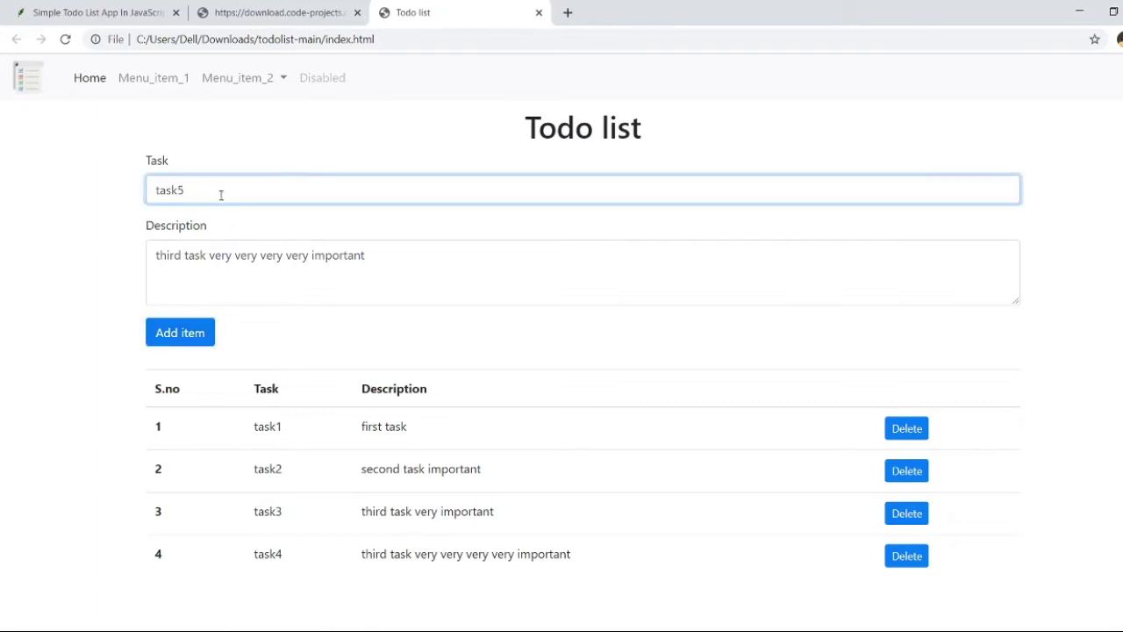
click(339, 273)
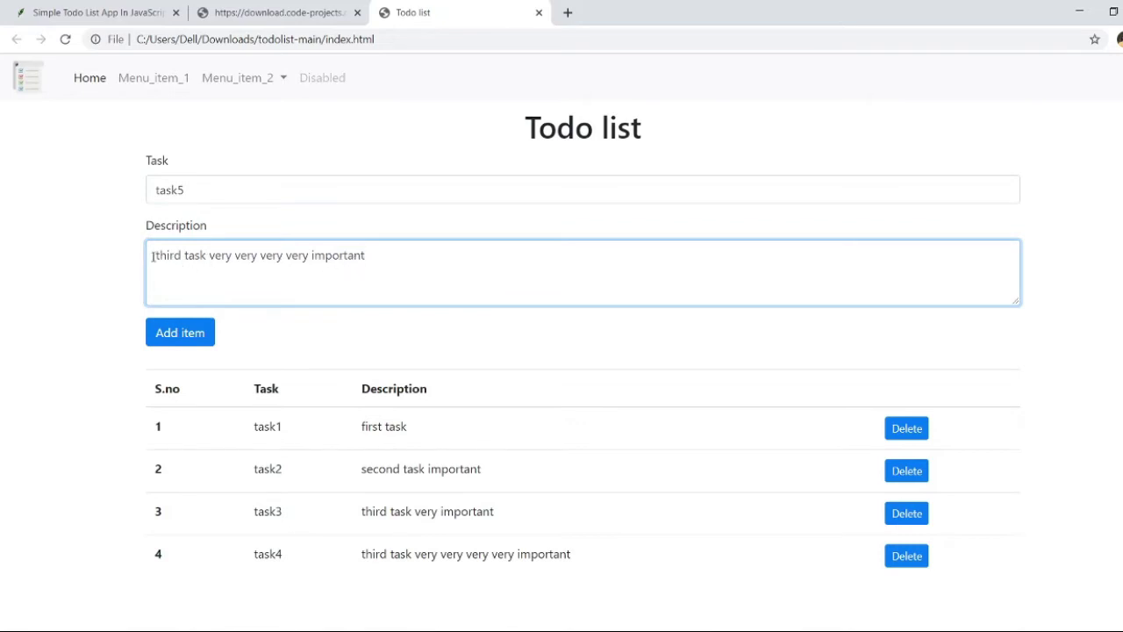
drag(157, 255, 372, 254)
key(ctrl+c)
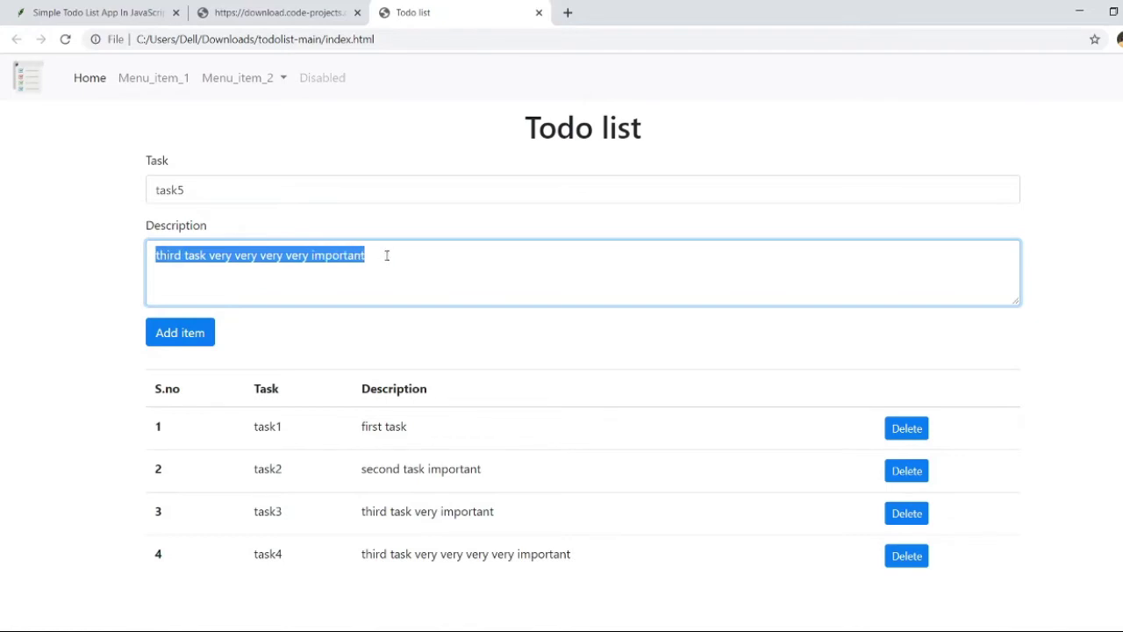
key(BackSpace)
key(ctrl+v)
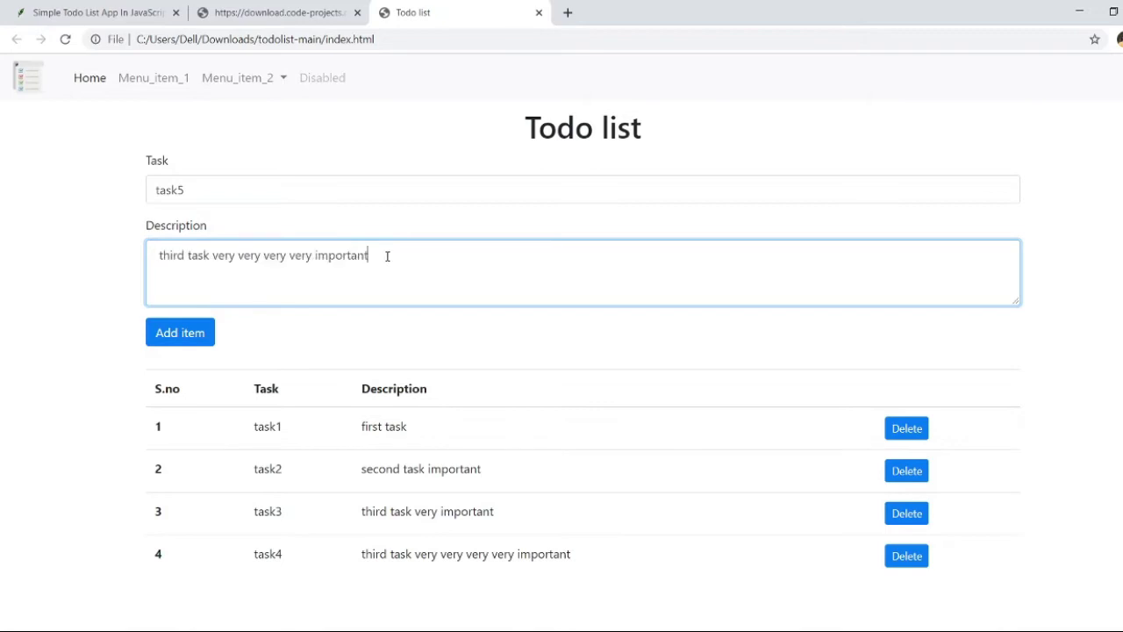
key(ctrl+v)
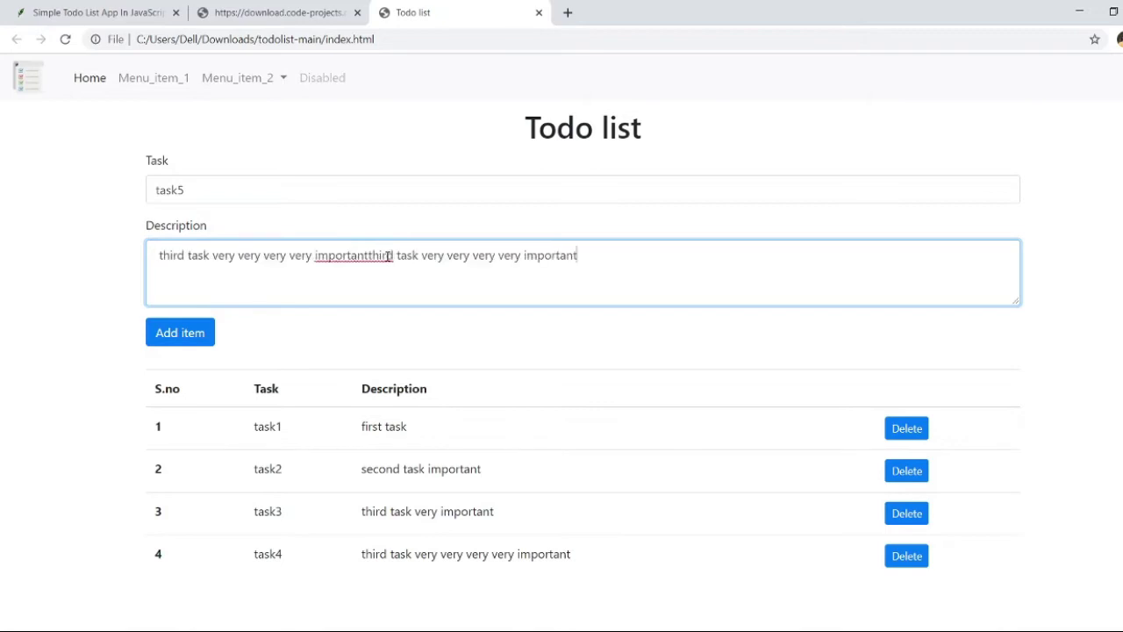
key(ctrl+v)
key(ctrl+v)
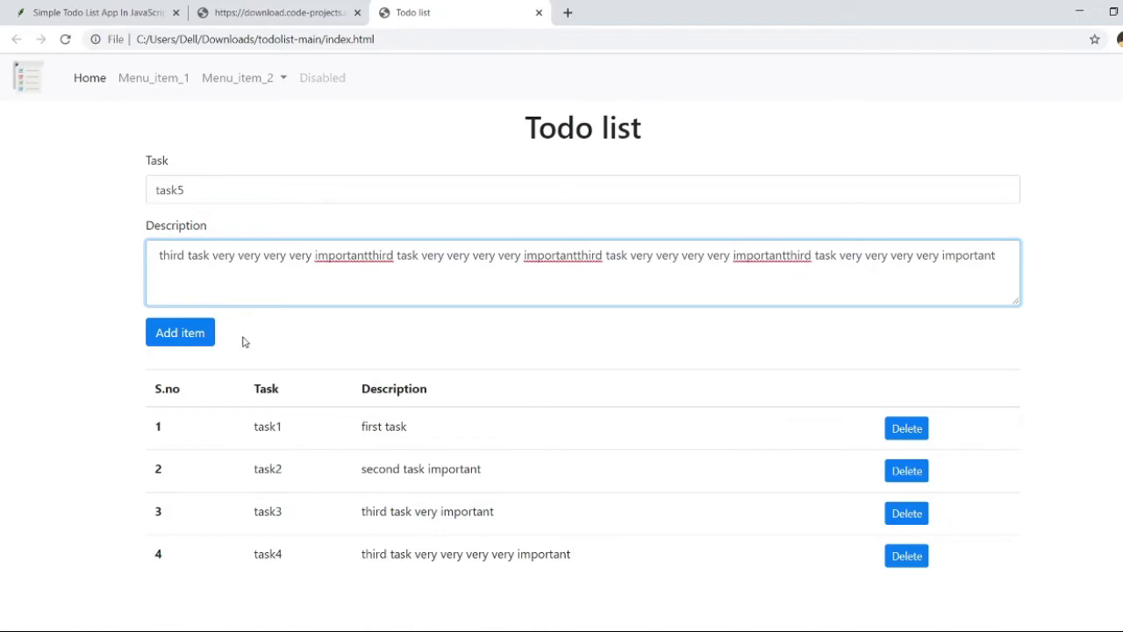
click(200, 338)
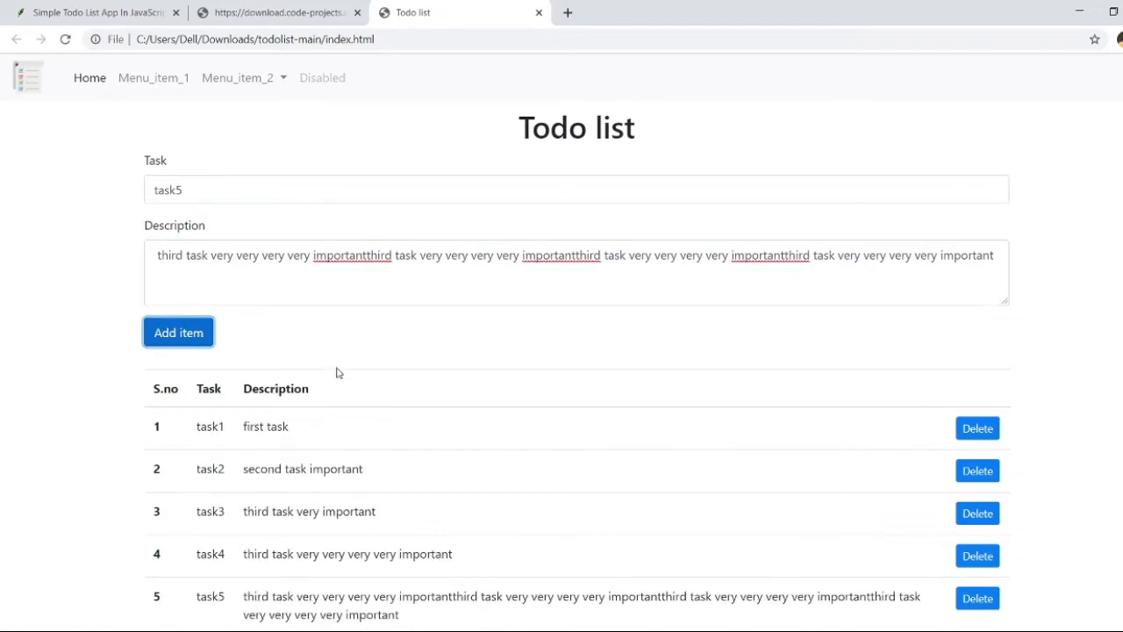
Check the long description of the task5 item and delete that item from the list.
scroll(338, 373, down, 1)
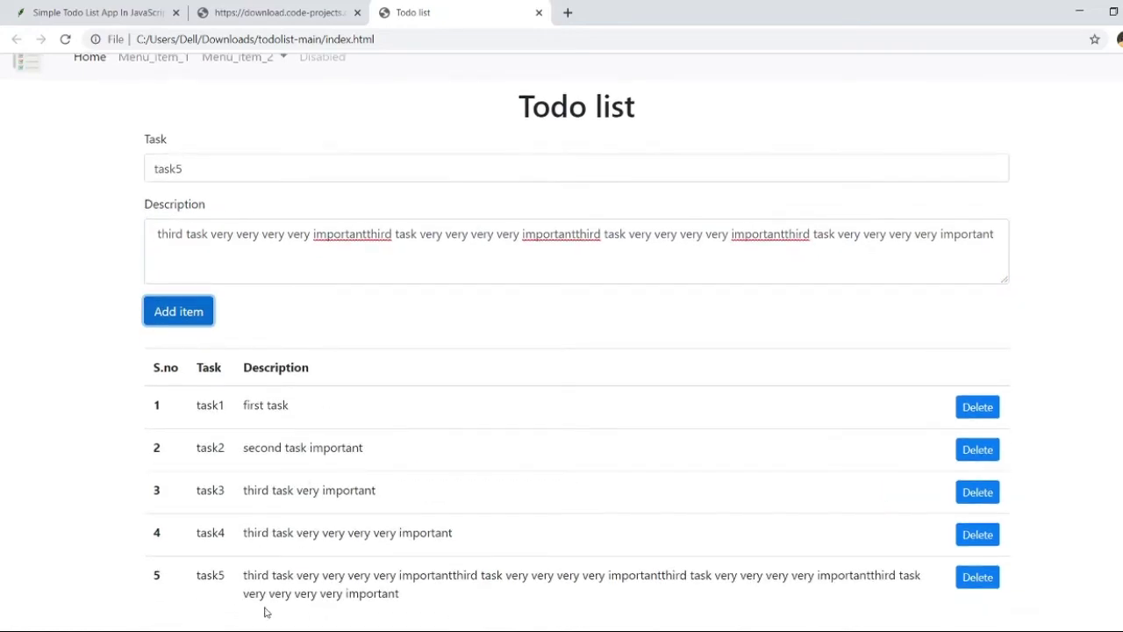
drag(414, 609, 160, 575)
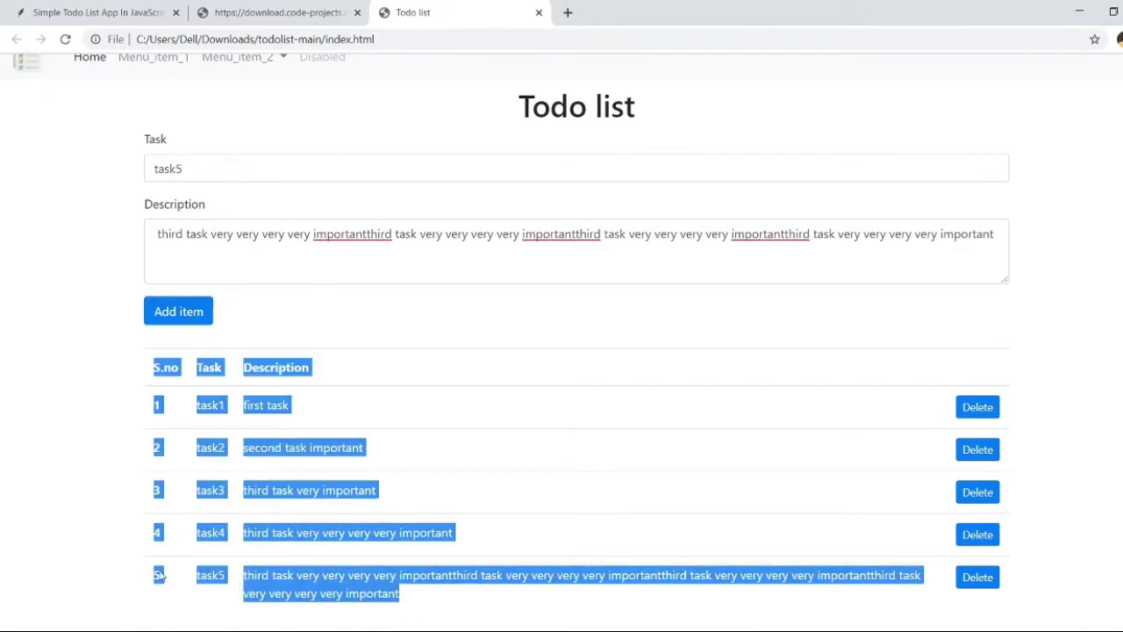
click(299, 571)
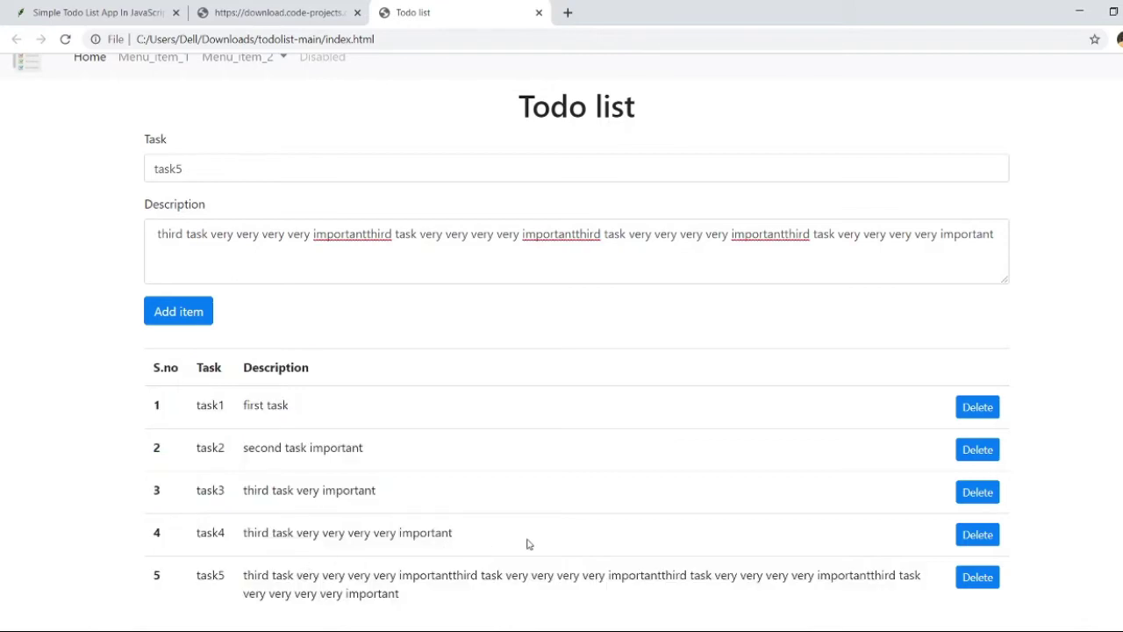
click(976, 578)
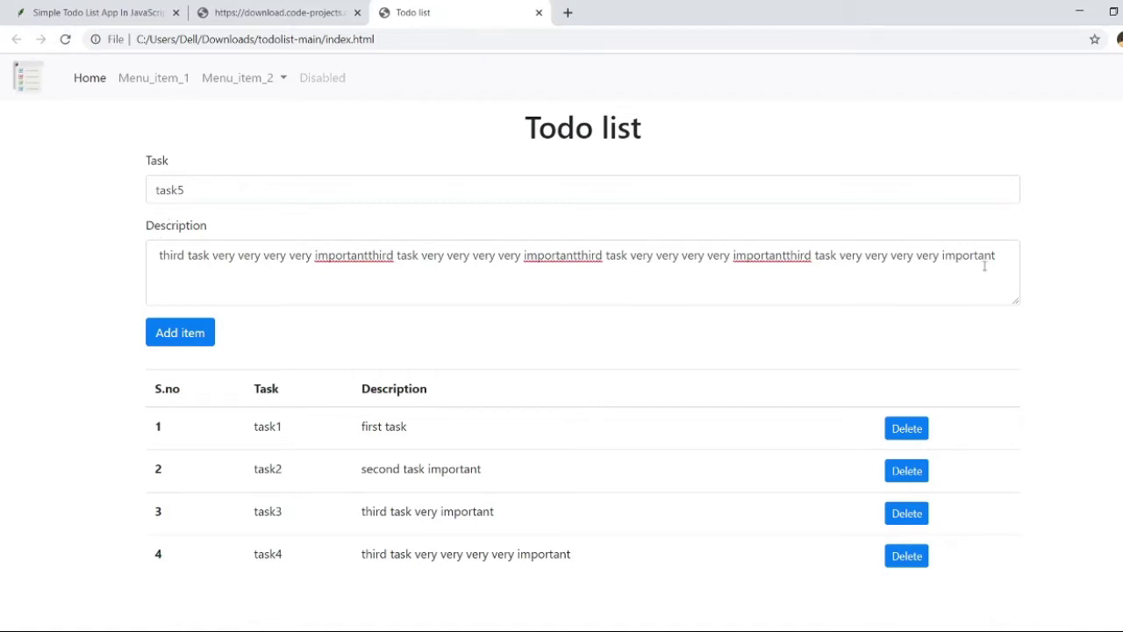
Clear the description and task text from the form and add a blank todo item.
drag(997, 261, 153, 316)
key(BackSpace)
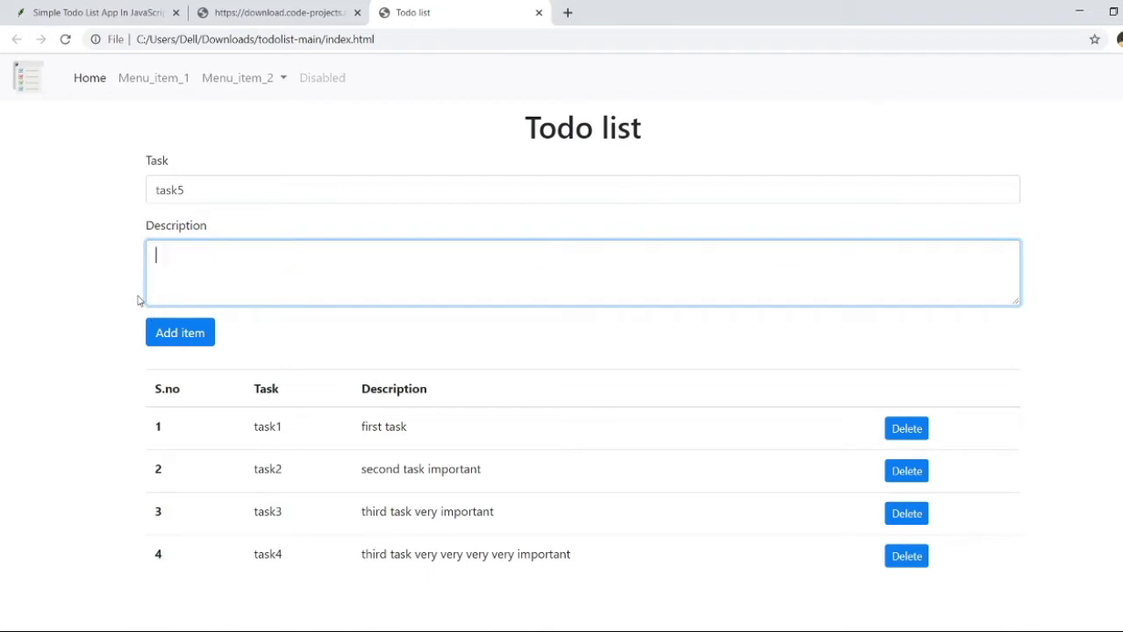
drag(213, 191, 148, 190)
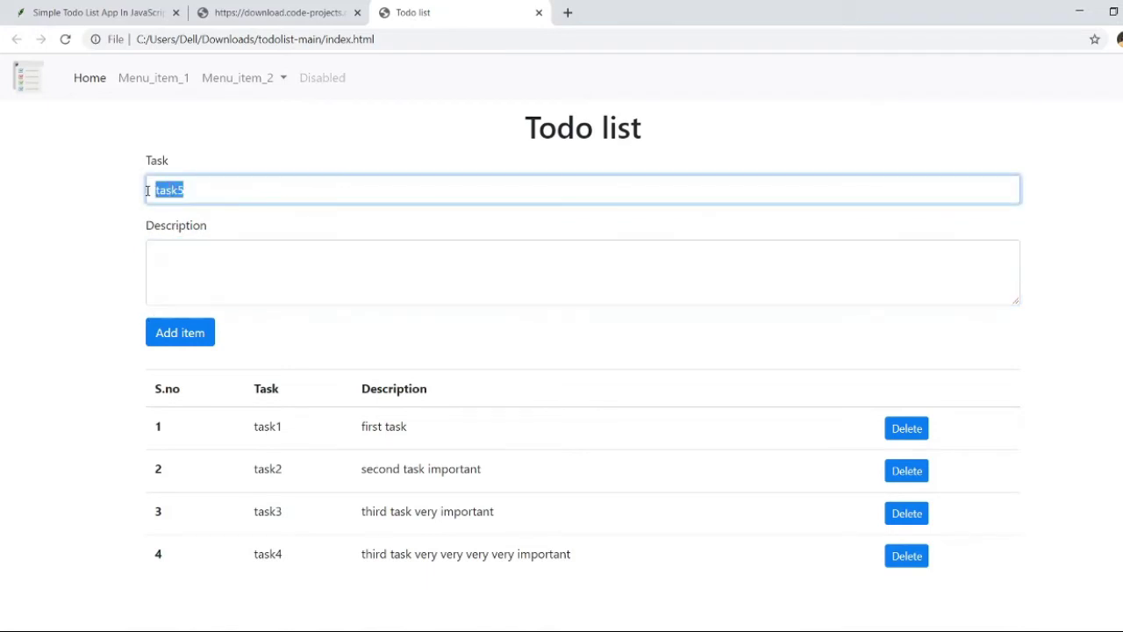
key(BackSpace)
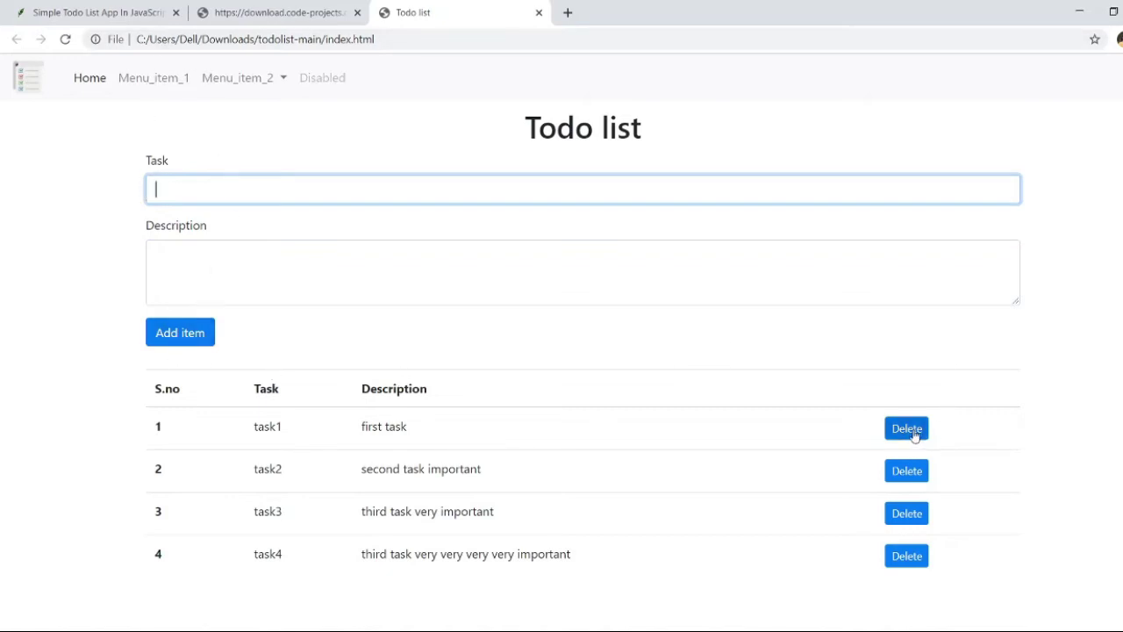
click(186, 331)
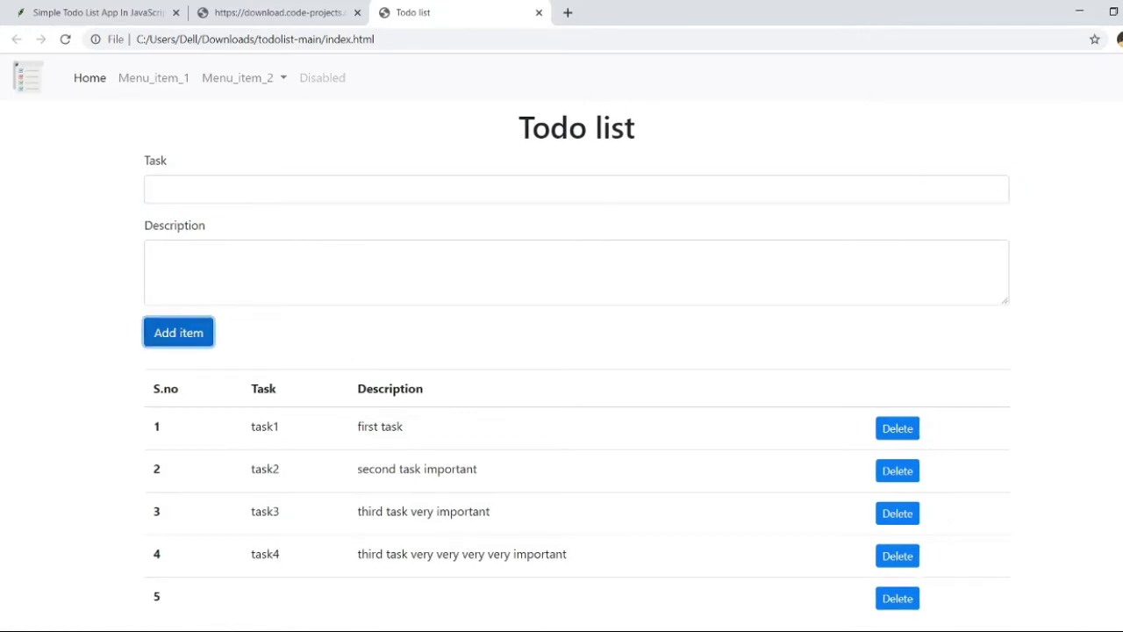
Delete the blank item and the task1, task2, task3 and task4 items from the list.
click(893, 598)
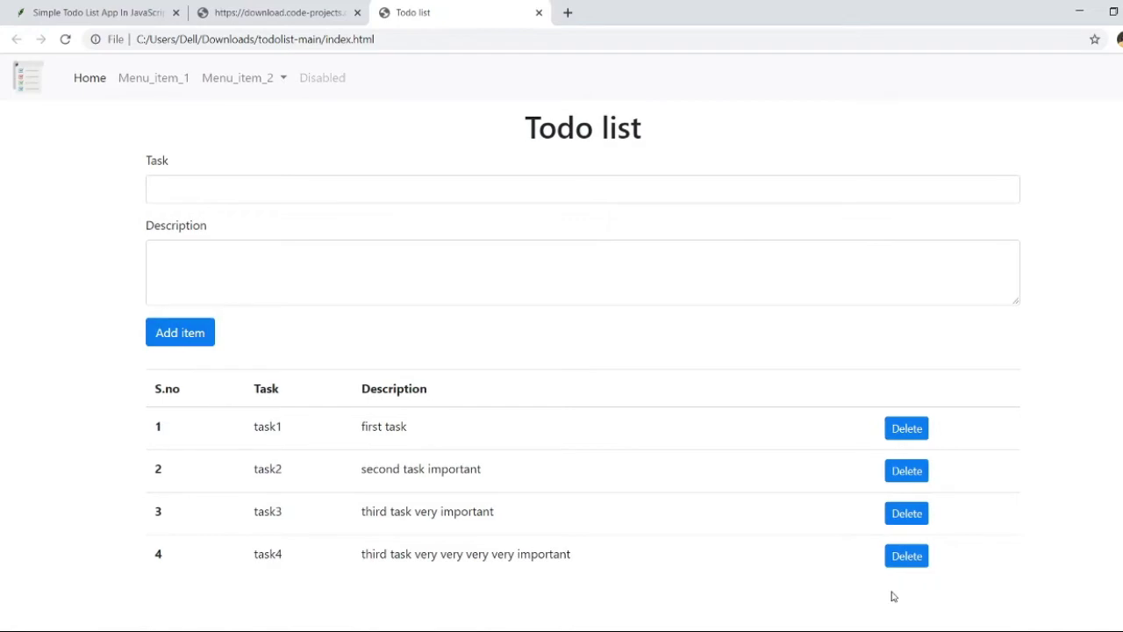
click(912, 430)
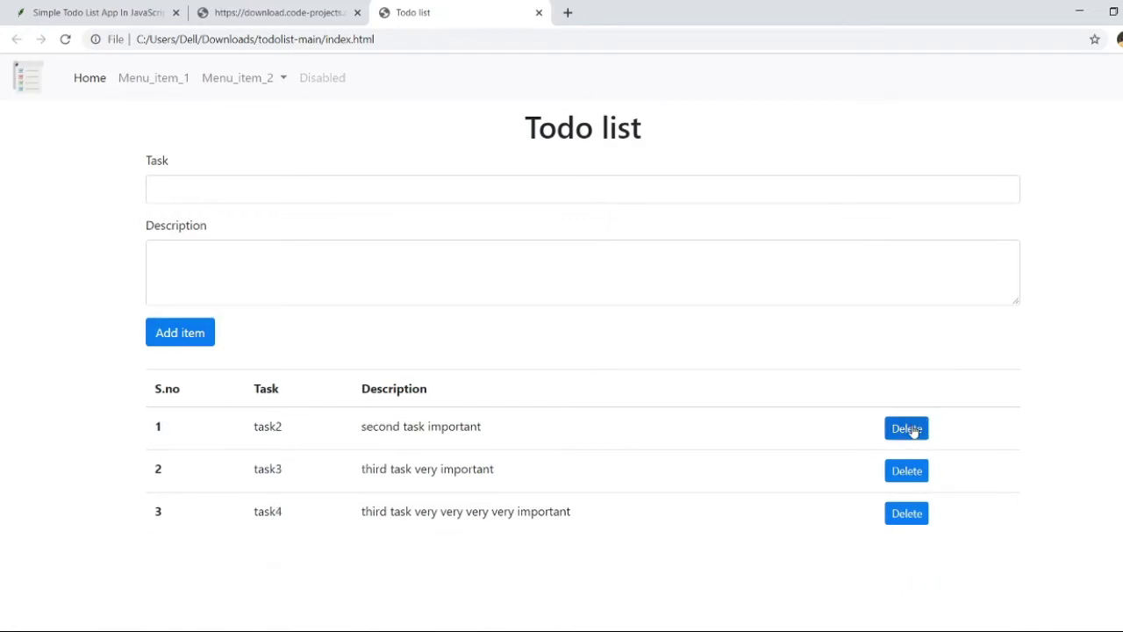
click(912, 431)
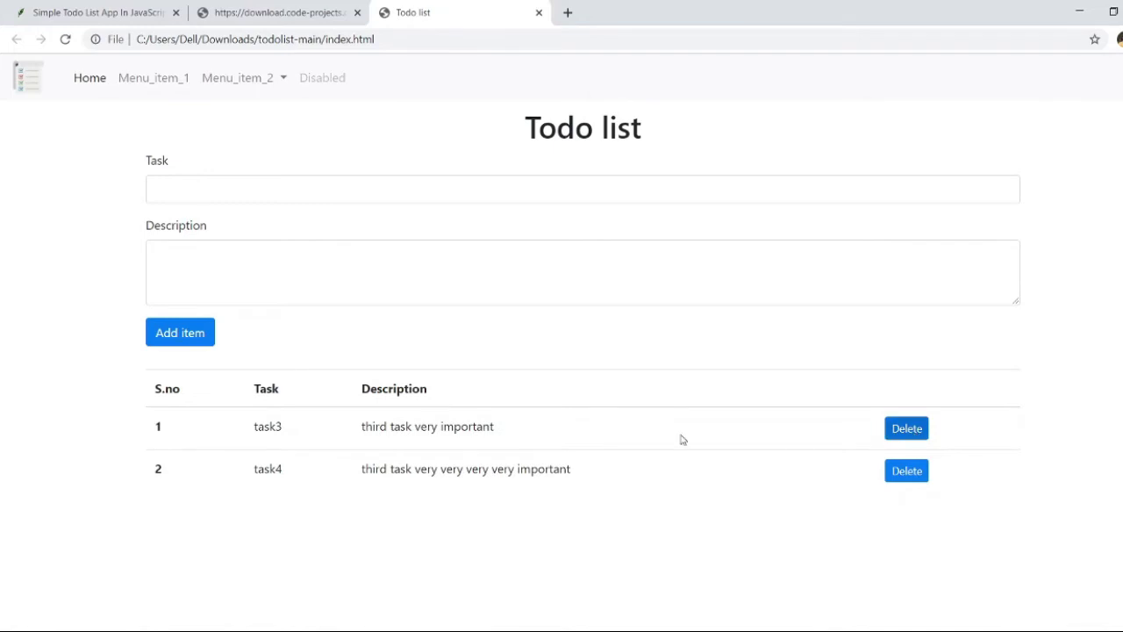
click(913, 429)
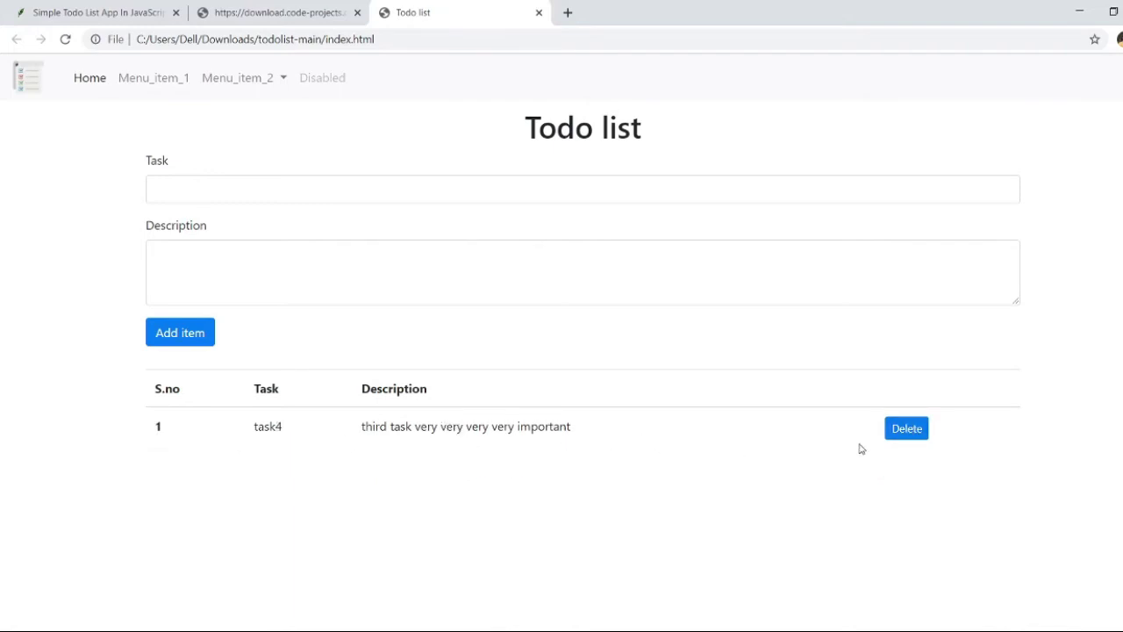
click(910, 429)
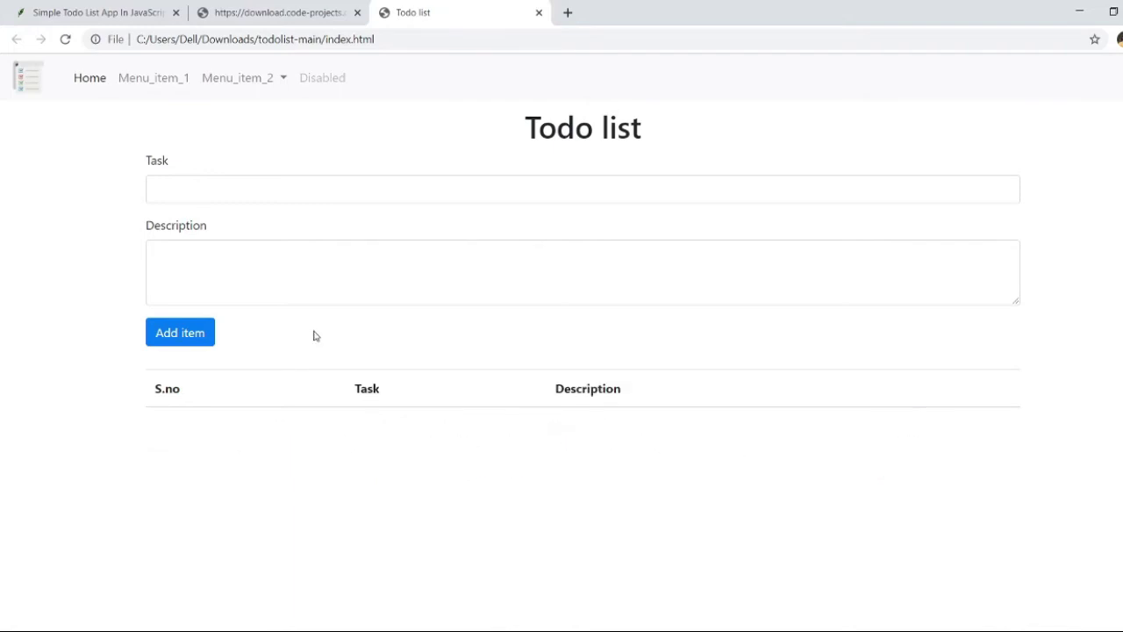
Try the page's Home link and the "Another action" and "Something else here" entries of Menu_item_2.
click(101, 87)
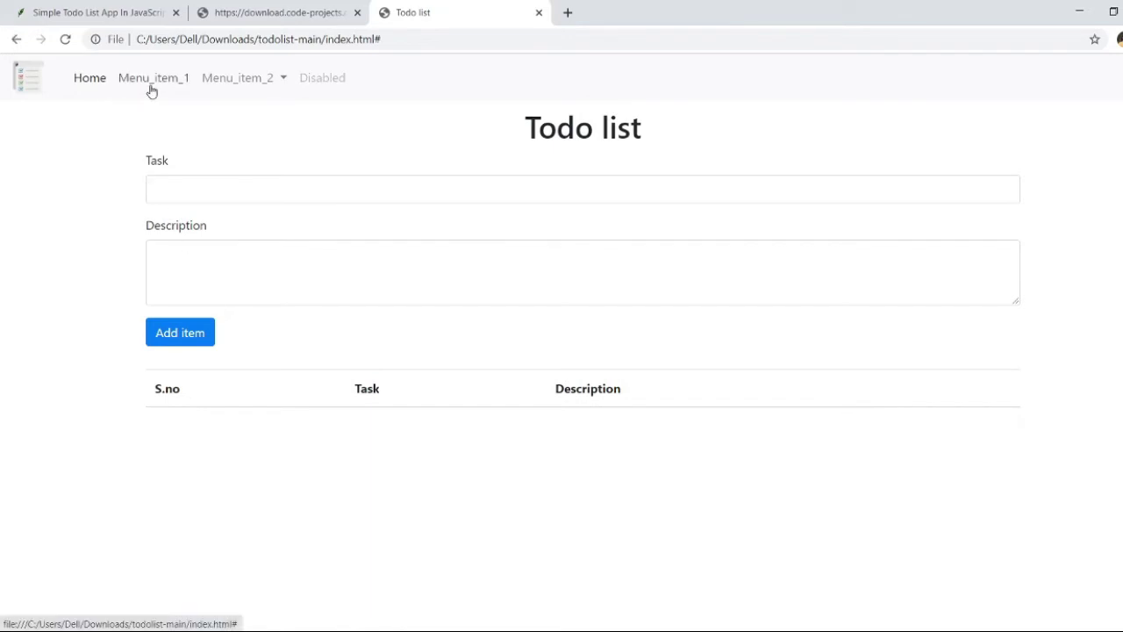
click(238, 88)
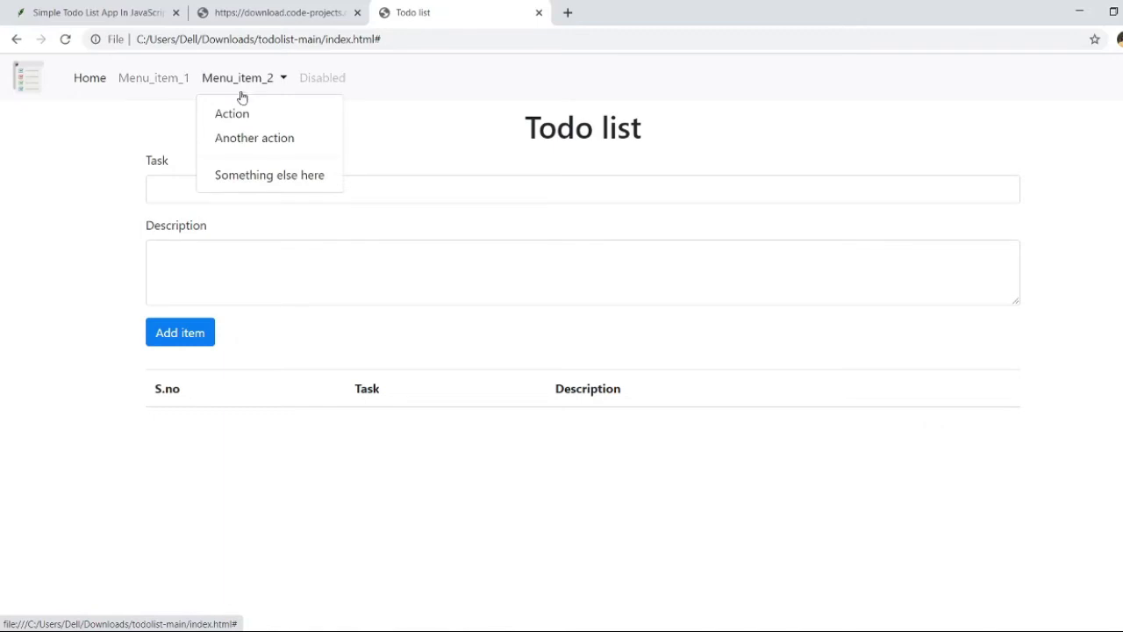
click(244, 142)
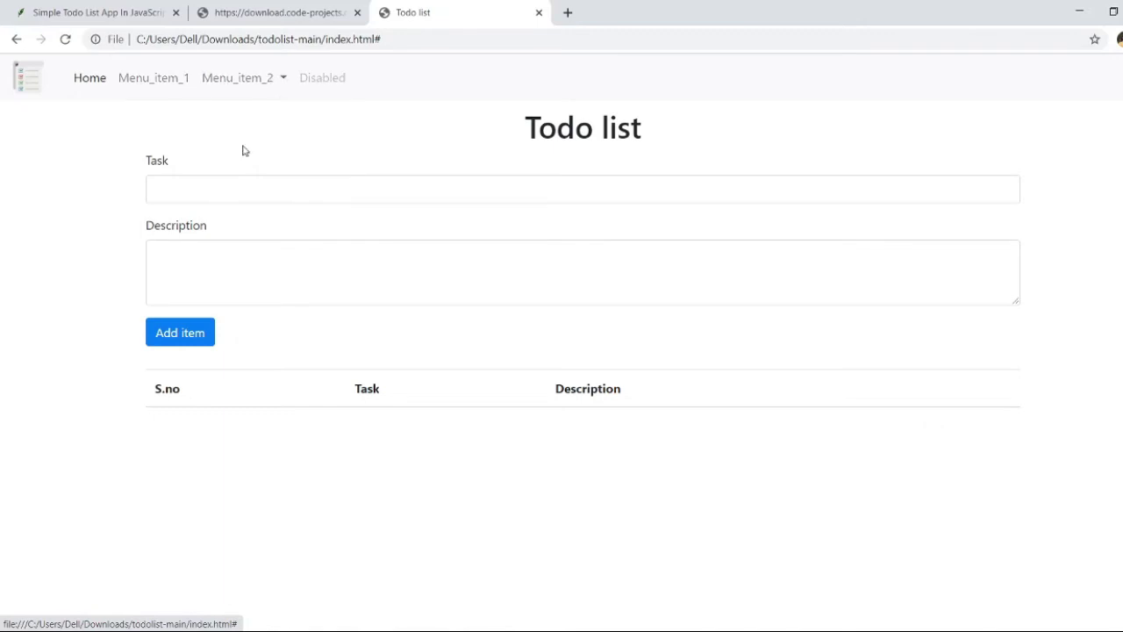
click(254, 86)
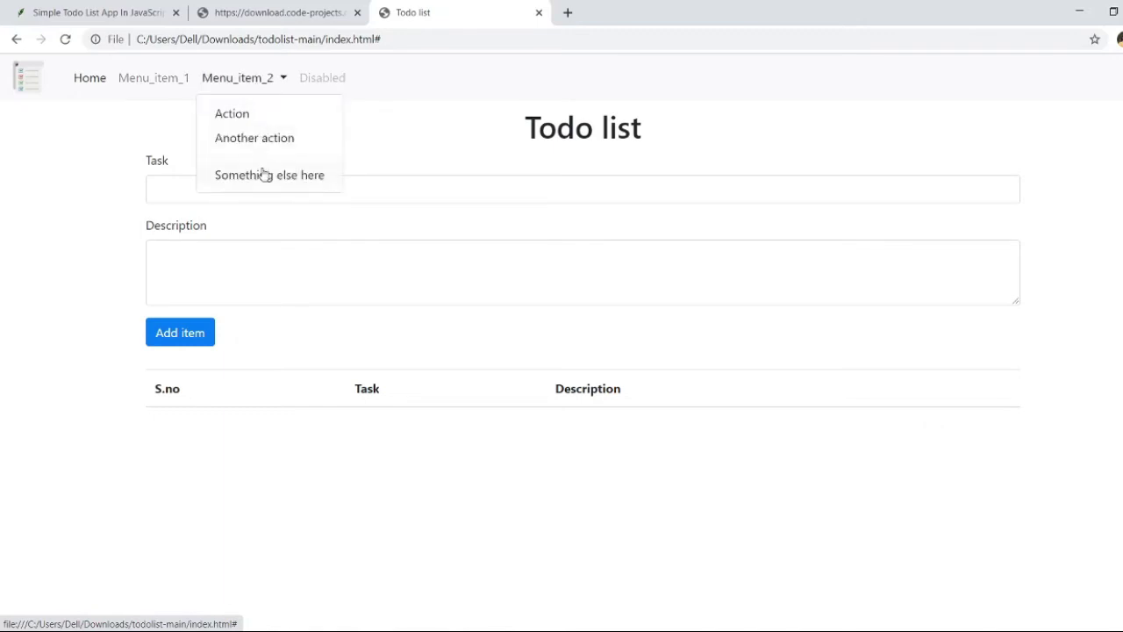
click(264, 173)
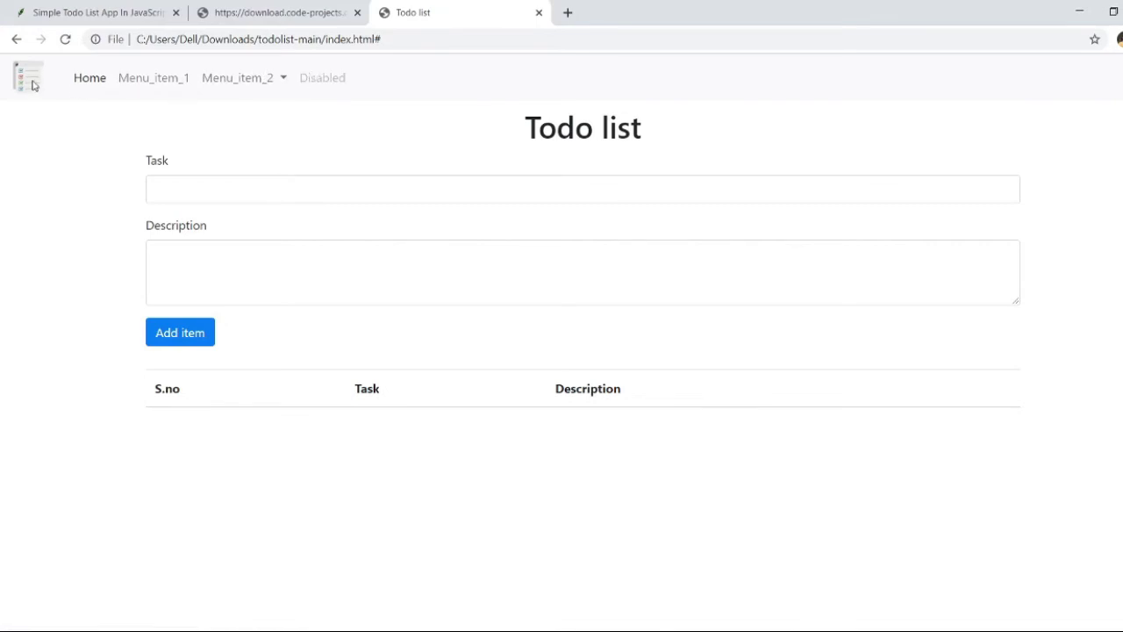
Reload the todo list page and try to delete the placeholder item in the list.
click(67, 40)
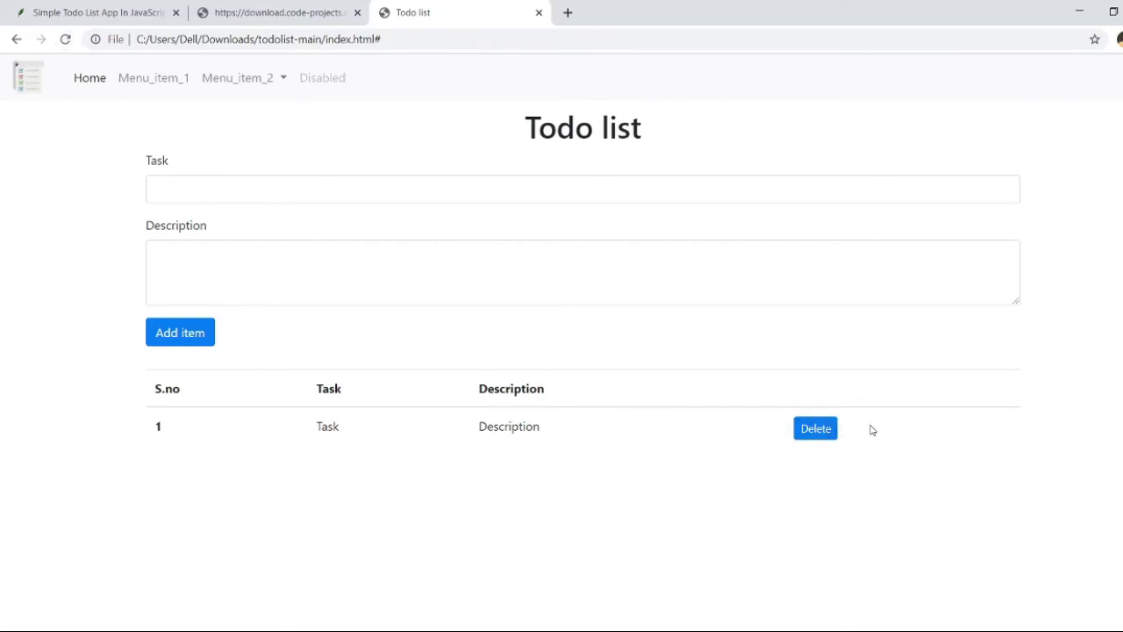
click(803, 428)
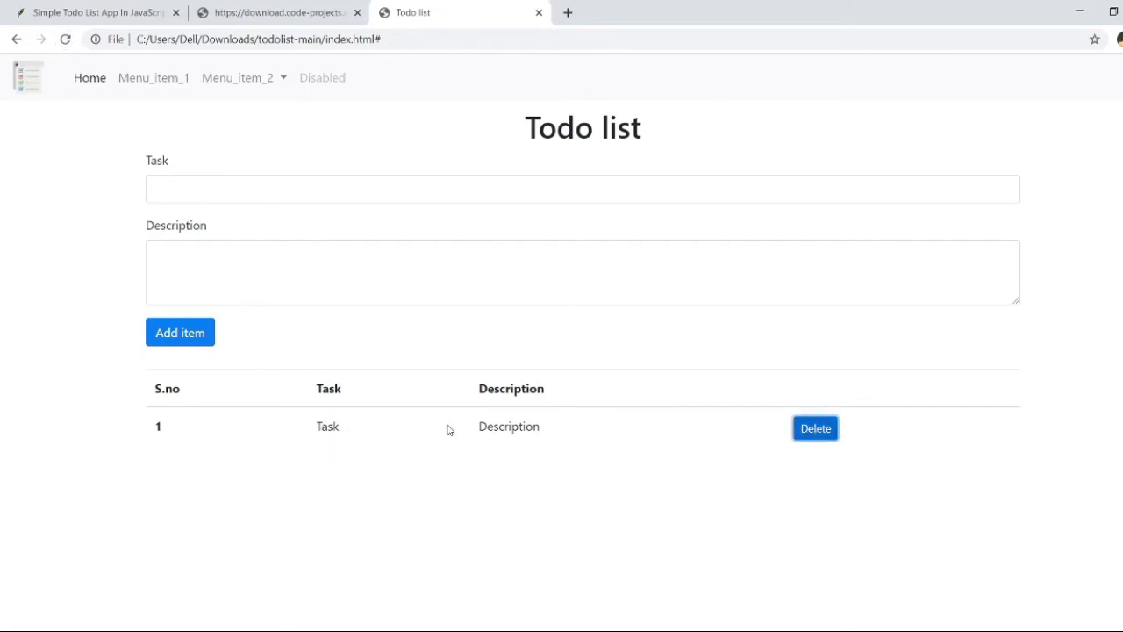
Add a todo item with empty task and description, and delete it from the list.
click(181, 332)
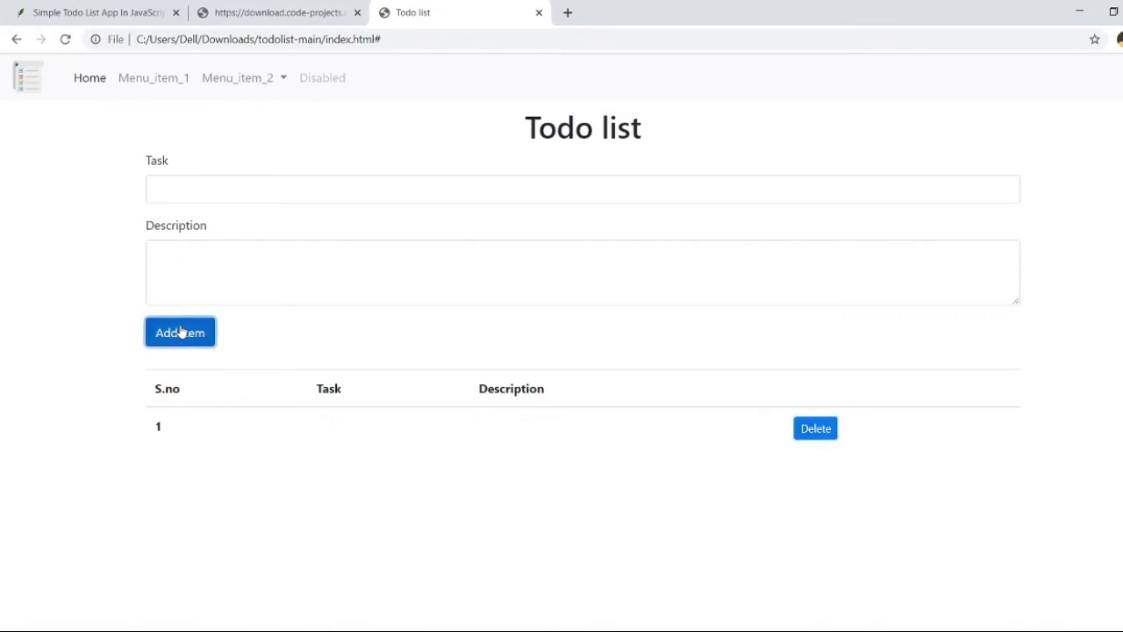
click(815, 428)
Add a todo item with the task "sc" and the description "szxzsc".
click(186, 184)
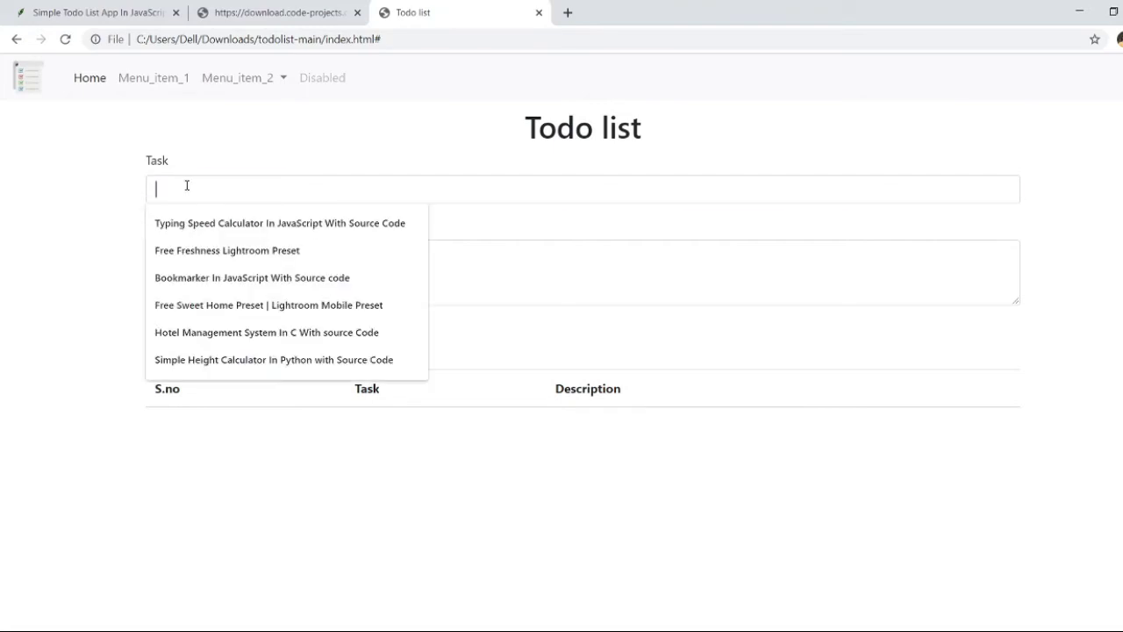
text(sc)
click(184, 272)
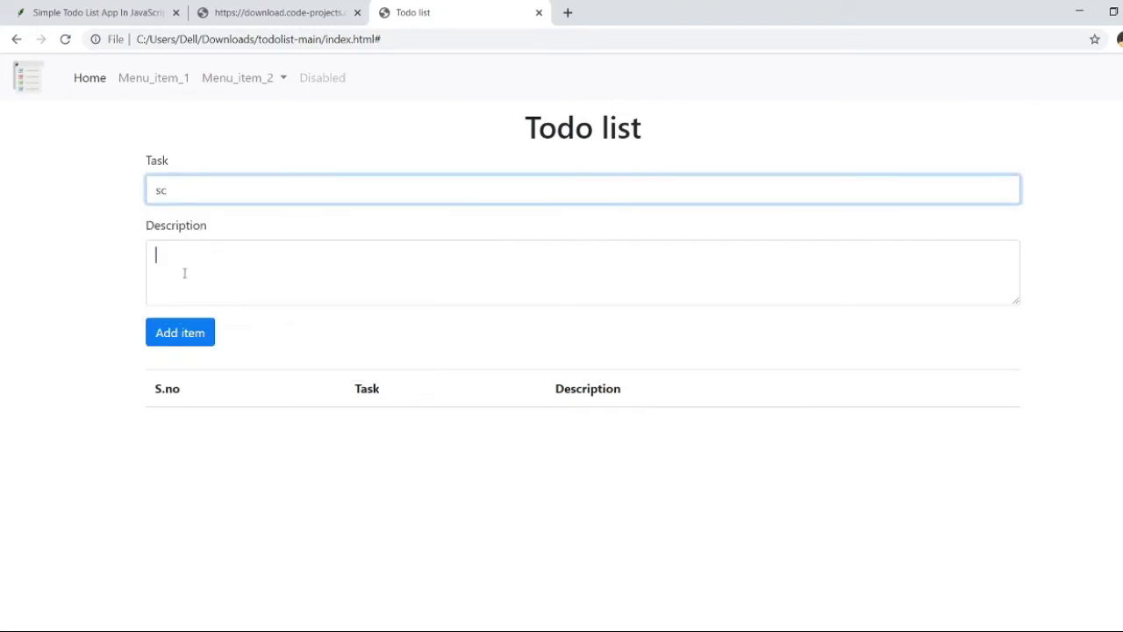
text(szxzsc)
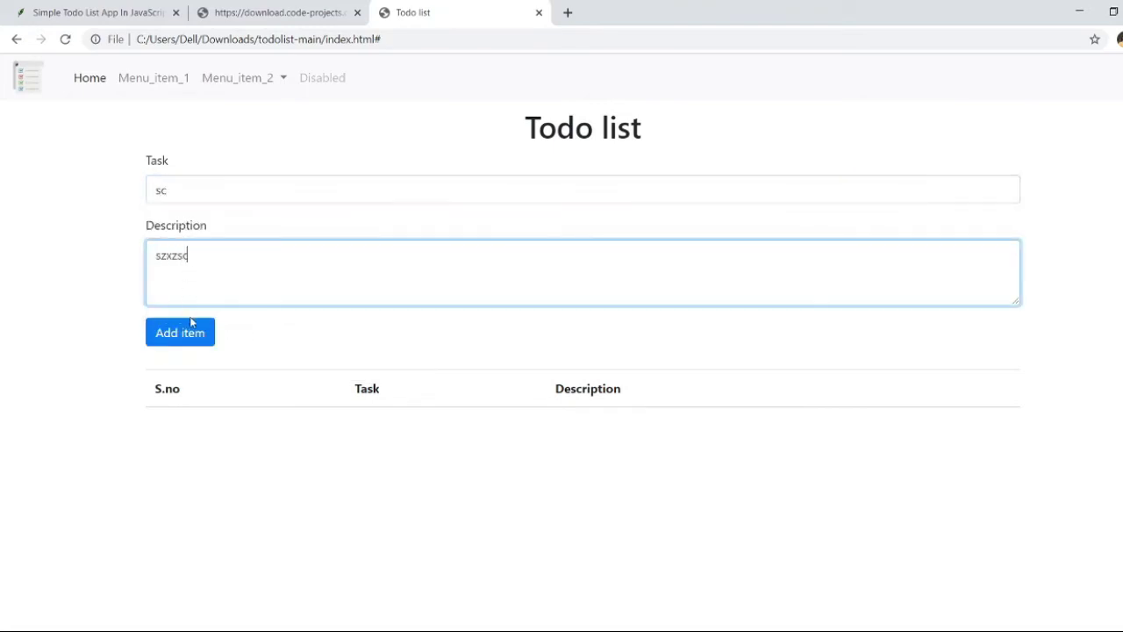
click(194, 332)
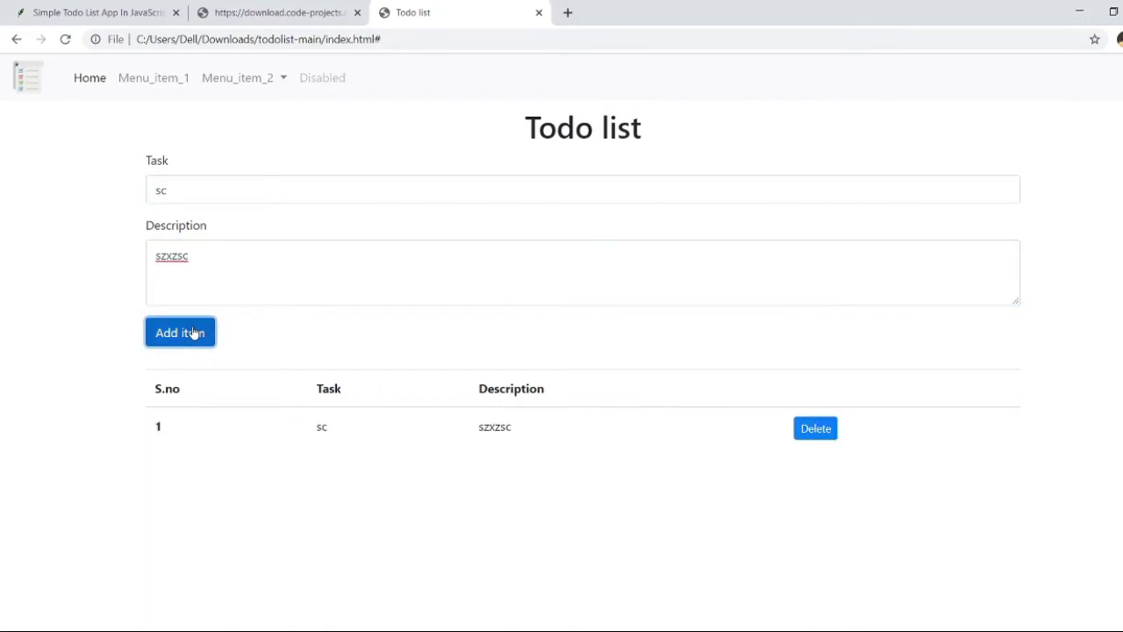
Delete the "sc" item from the list and reload the todo list page.
click(816, 428)
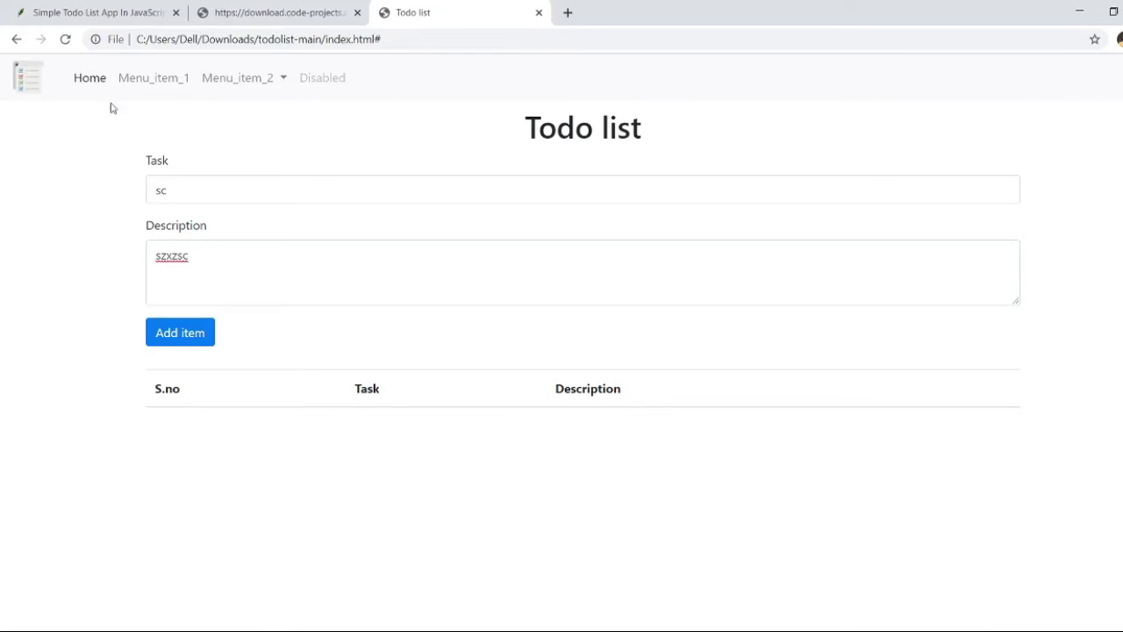
click(64, 39)
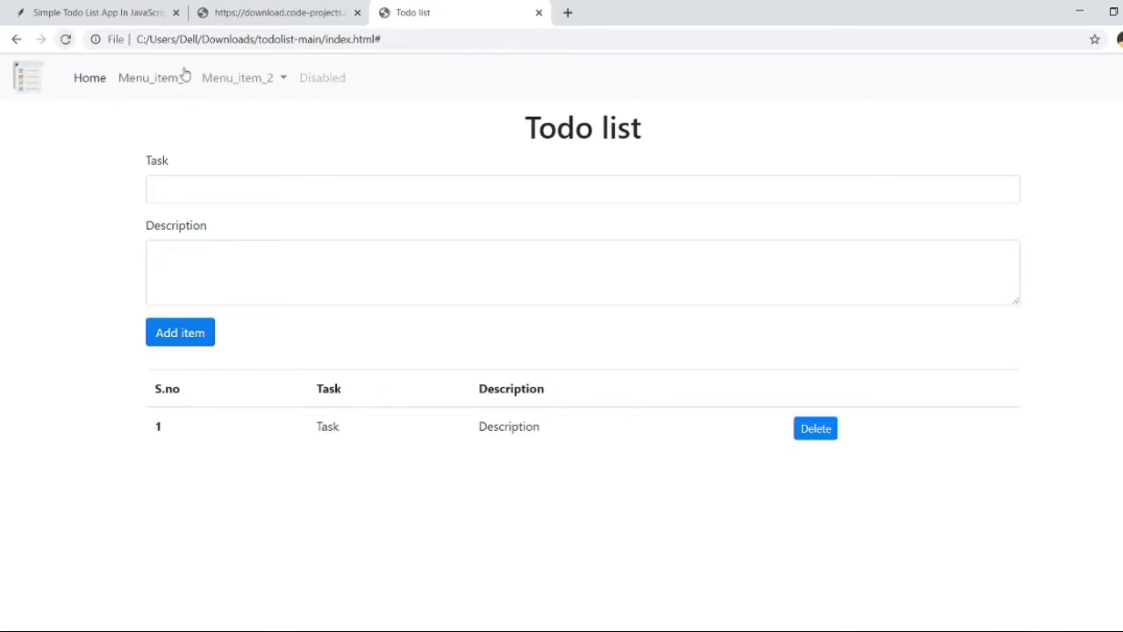